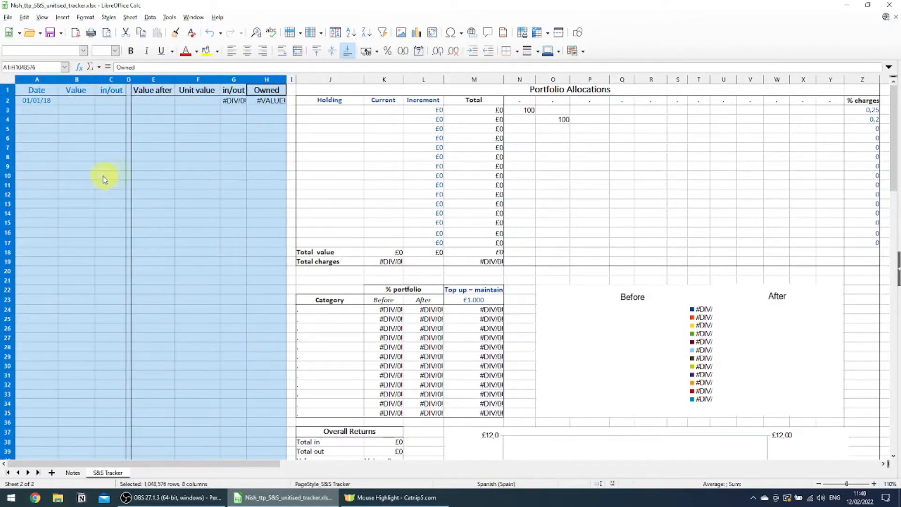
drag(342, 79, 880, 74)
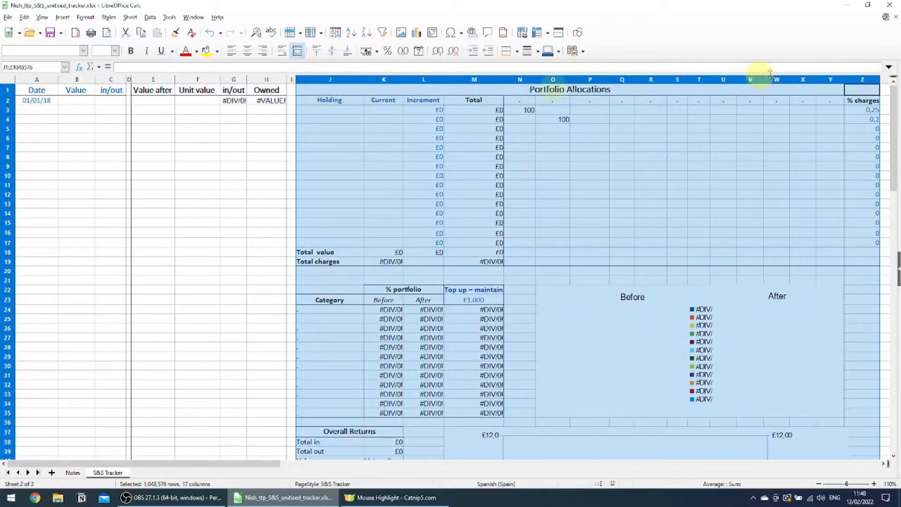
drag(45, 76, 268, 77)
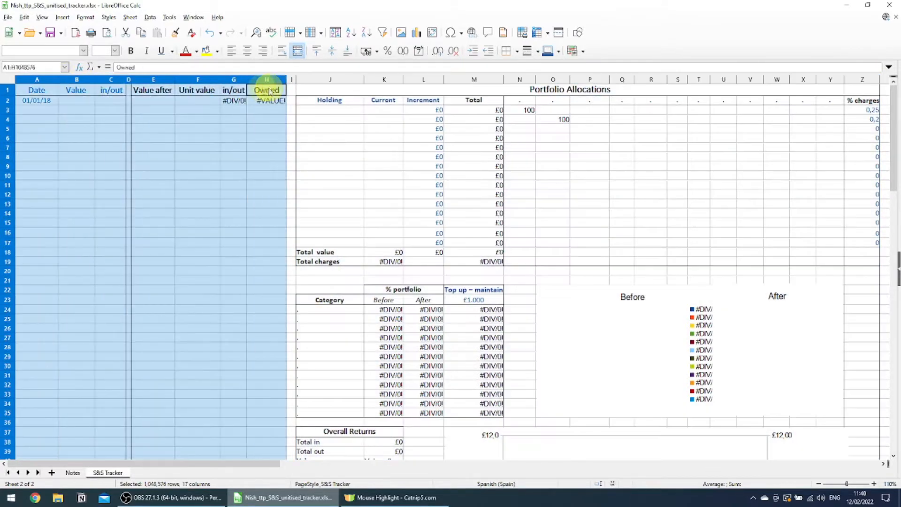
click(51, 128)
Step: Enter a portfolio value of 0 and an in/out amount of 1000 in the 01/01/18 row
ctrl+scroll(65, 126, up, 7)
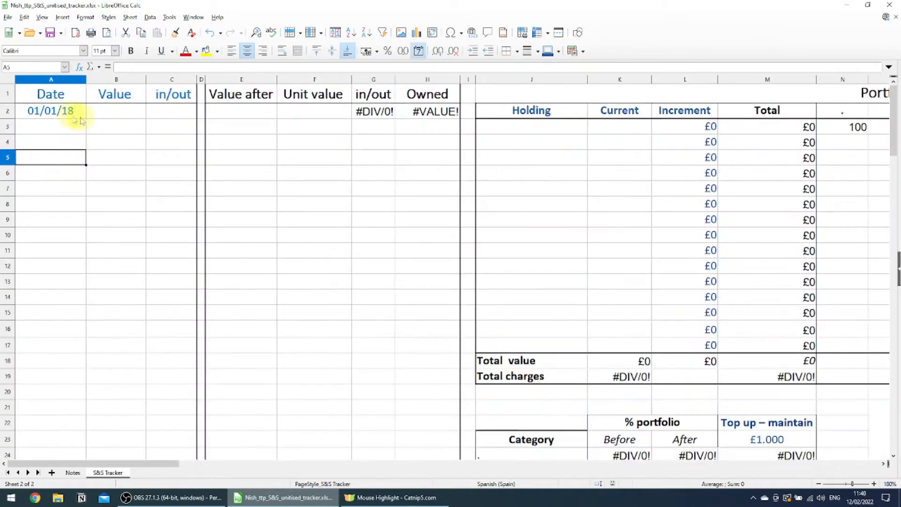
click(117, 117)
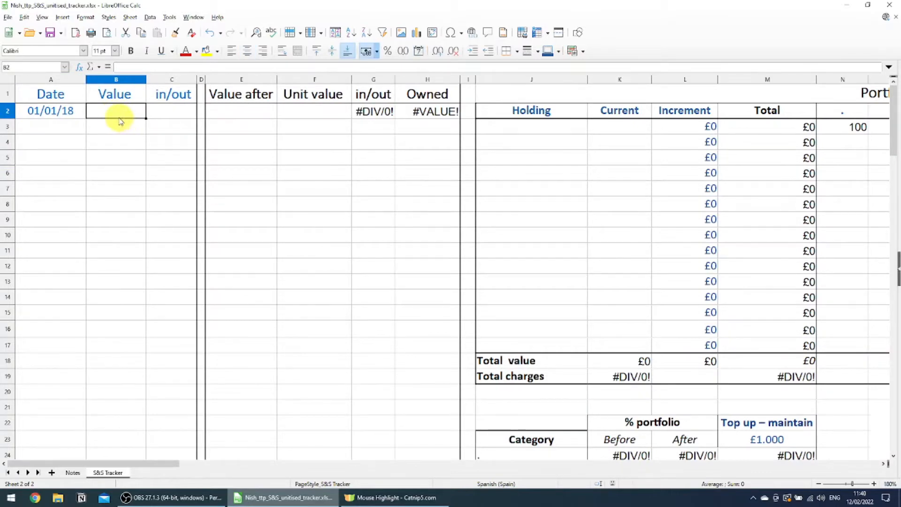
text(0)
key(Return)
click(161, 117)
text(1.000)
key(Return)
Step: Set the starting unit value in the 01/01/18 row to 100 and check the units bought against the contribution
click(315, 115)
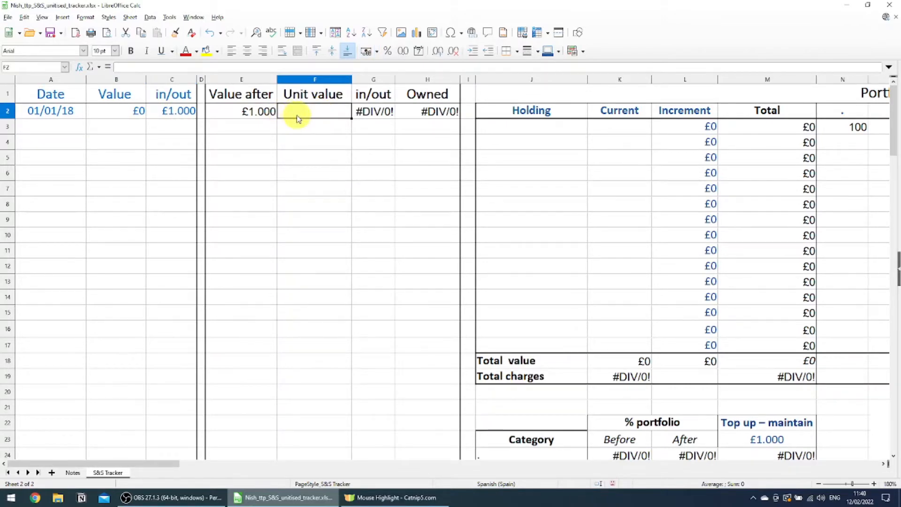
text(100)
key(Return)
click(298, 115)
click(382, 118)
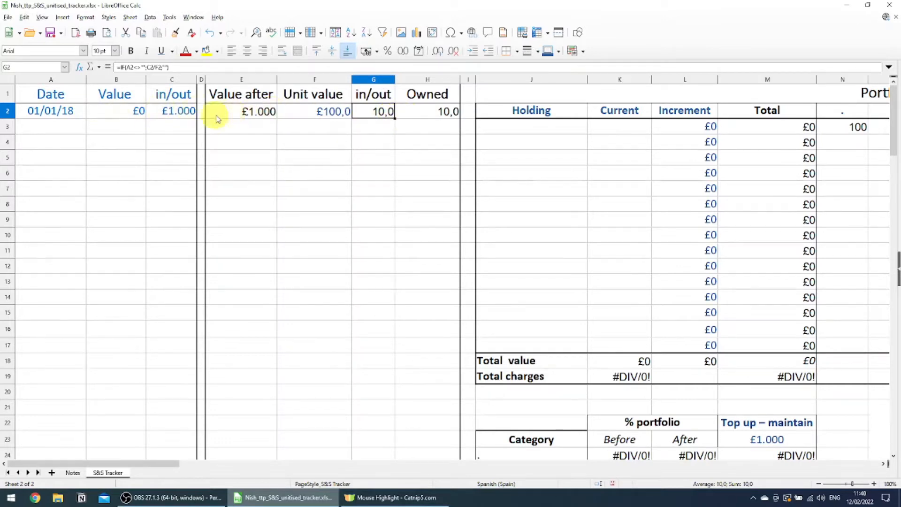
click(308, 111)
click(166, 112)
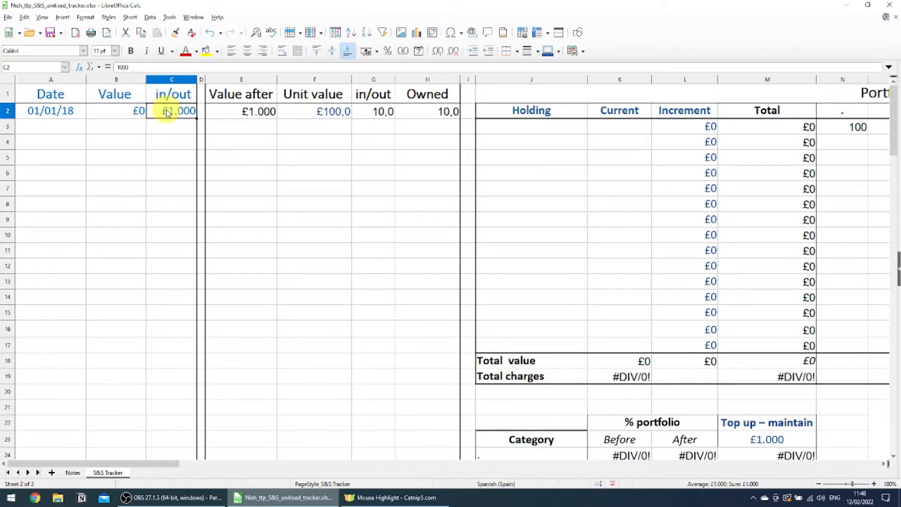
Step: Add a second row dated 01/01/19 with a portfolio value of 1500
click(52, 125)
text(01/01/)
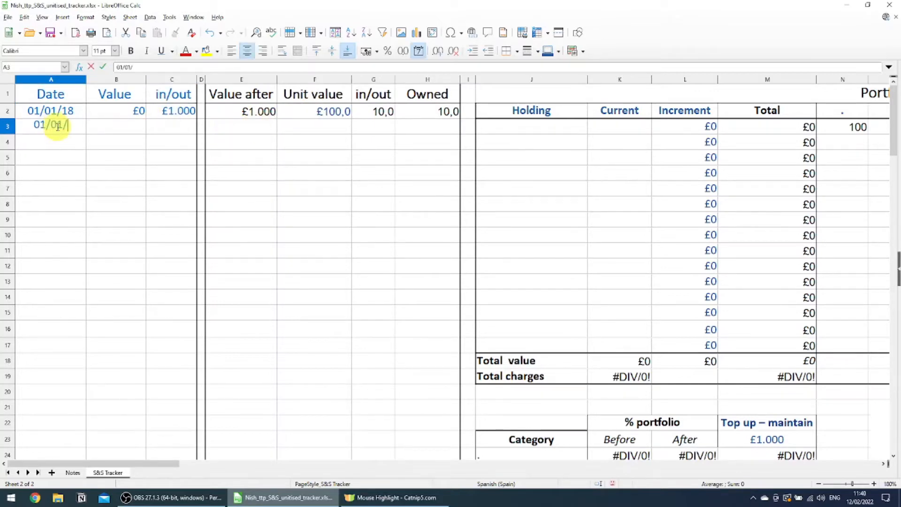
key(Return)
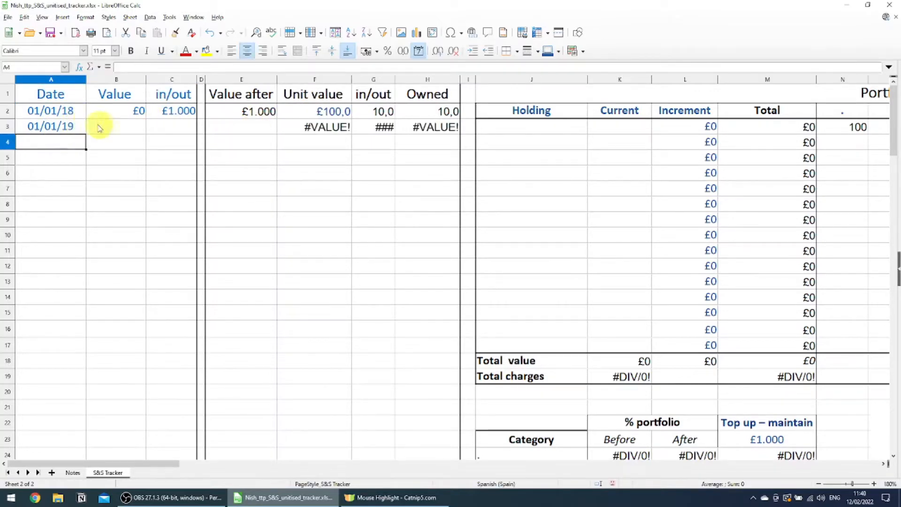
click(113, 125)
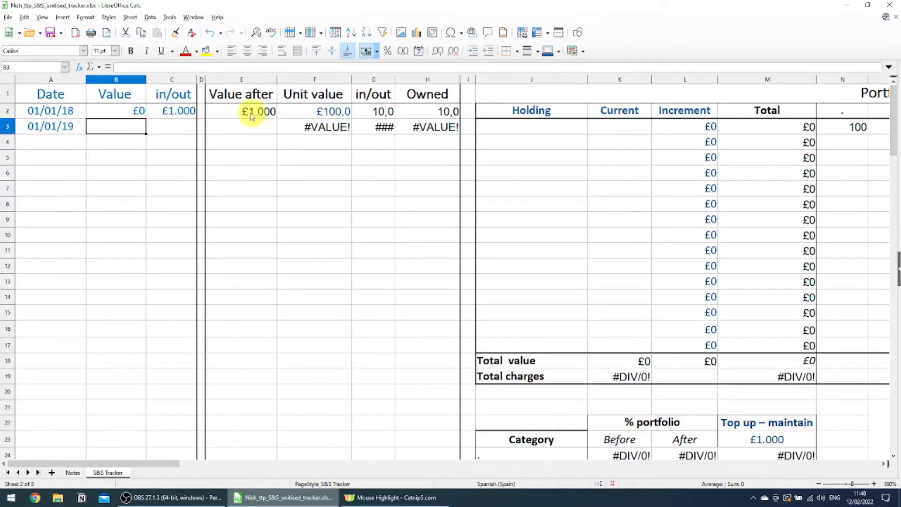
text(1.5)
text(0)
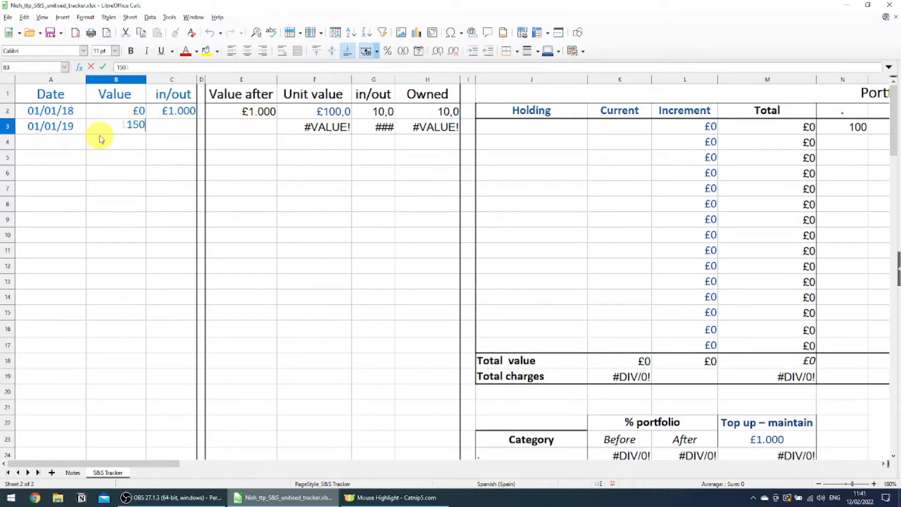
text(0)
key(Return)
Step: Examine the value after, unit value and units owned in the 01/01/19 row, comparing them with the first row
click(264, 130)
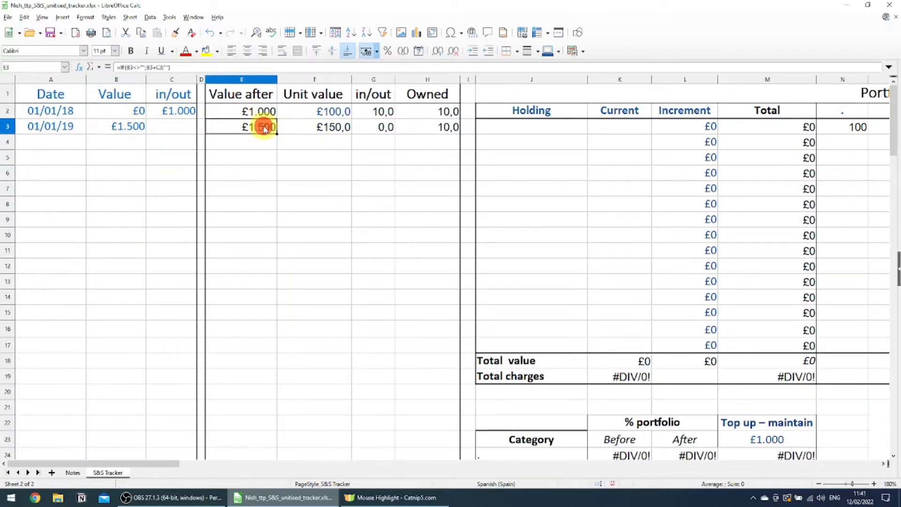
drag(306, 115, 310, 126)
click(420, 127)
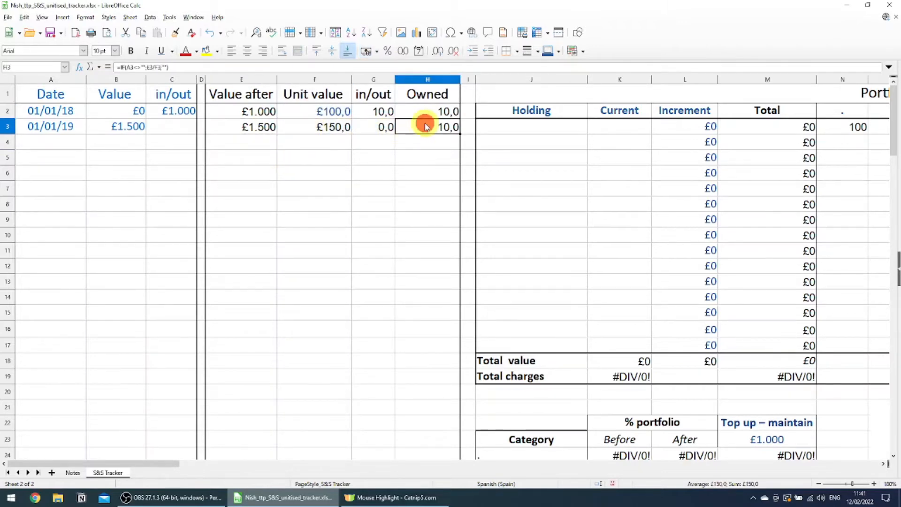
click(331, 130)
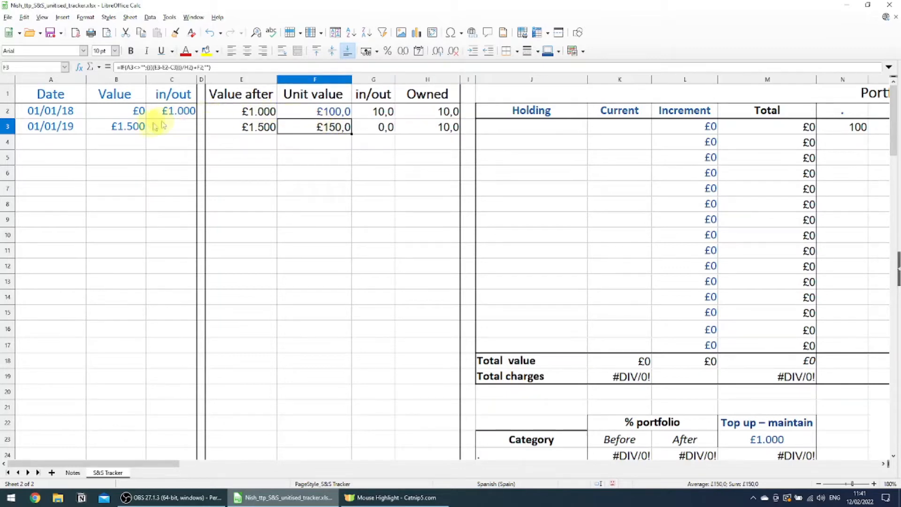
click(129, 126)
ctrl+click(244, 115)
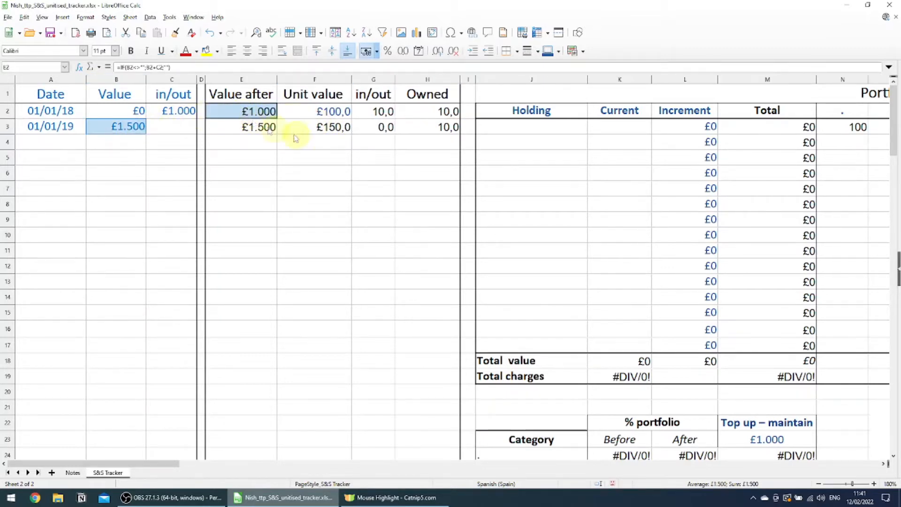
click(319, 130)
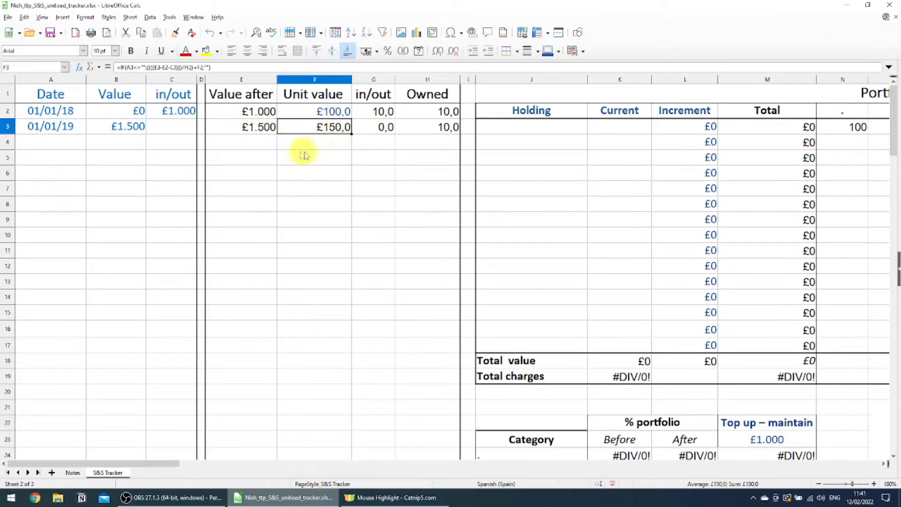
Step: Enter a contribution of 600 in the 01/01/19 row and check its units bought and units owned
click(161, 132)
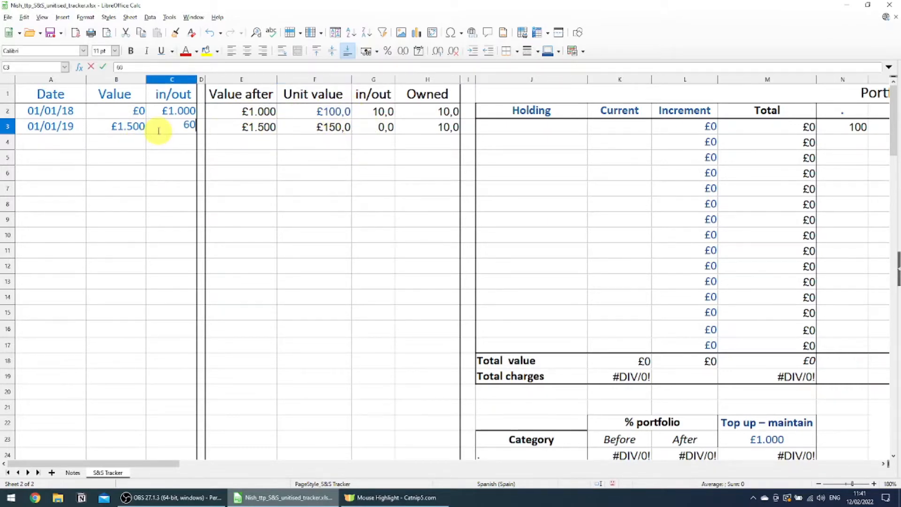
key(Return)
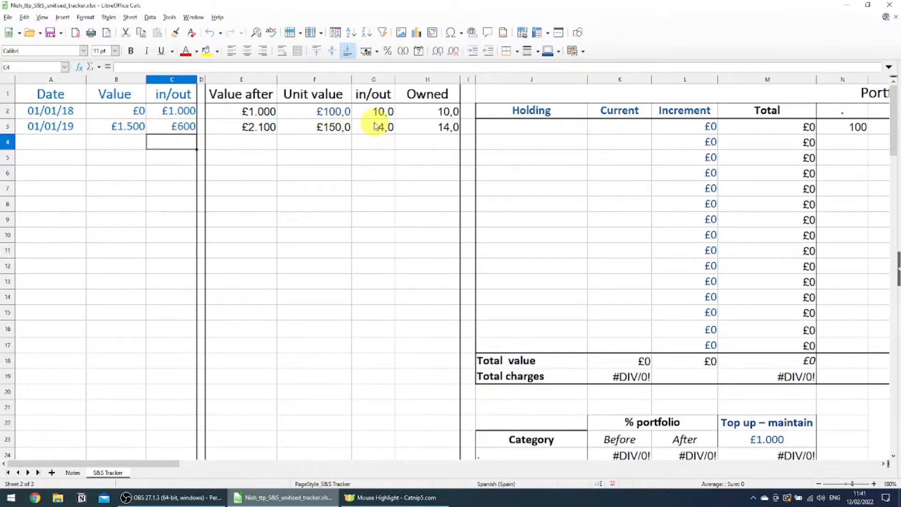
click(375, 130)
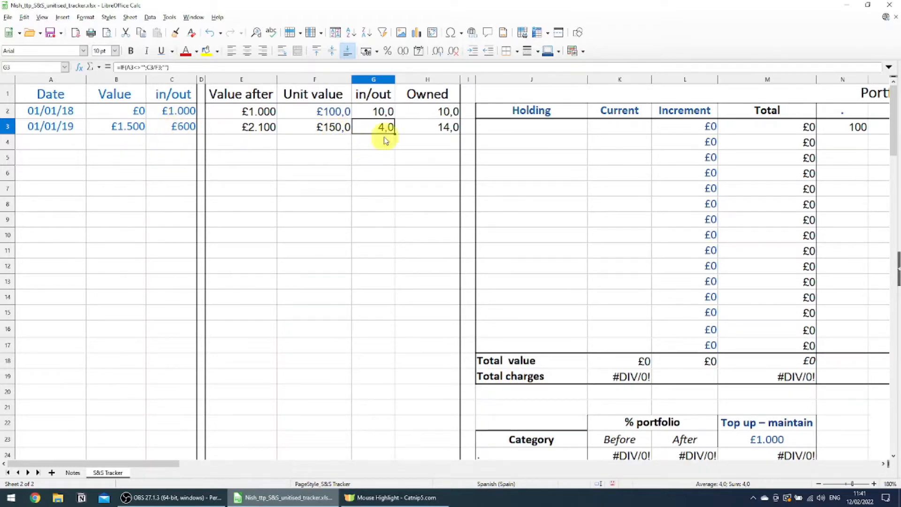
click(440, 134)
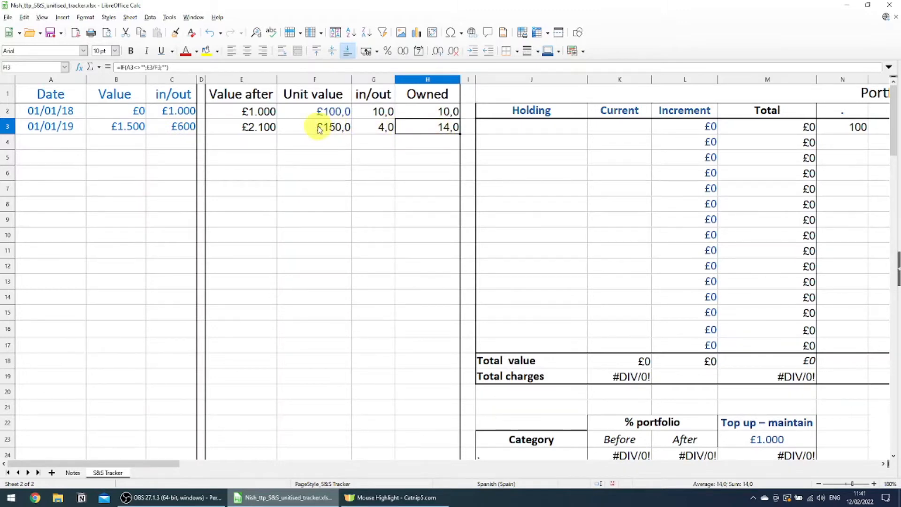
Step: Add a third row dated 01/06/19 with a portfolio value of 1800 and an in/out amount of 0
click(74, 141)
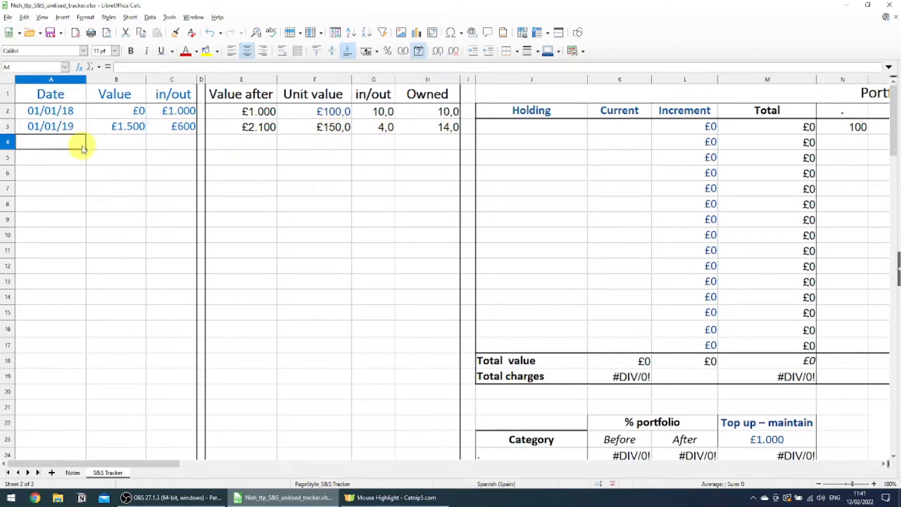
text(01/0)
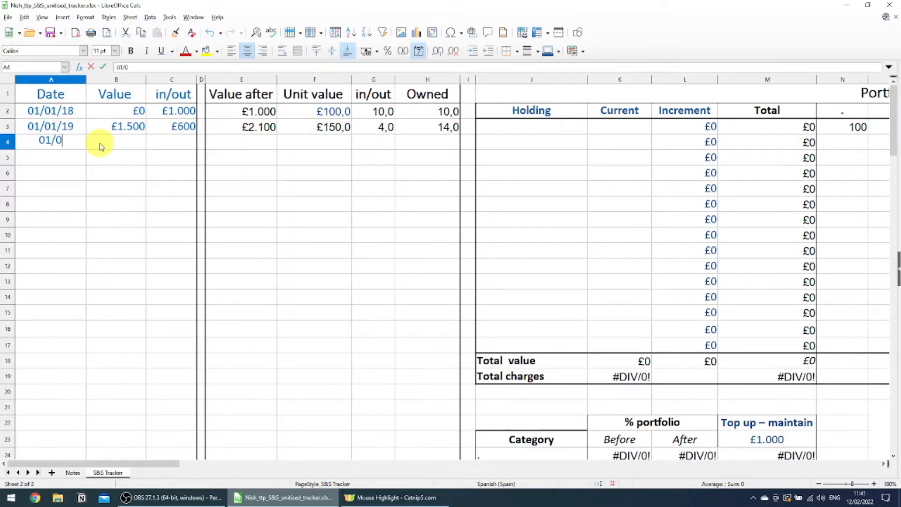
text(6/19)
key(Return)
click(124, 144)
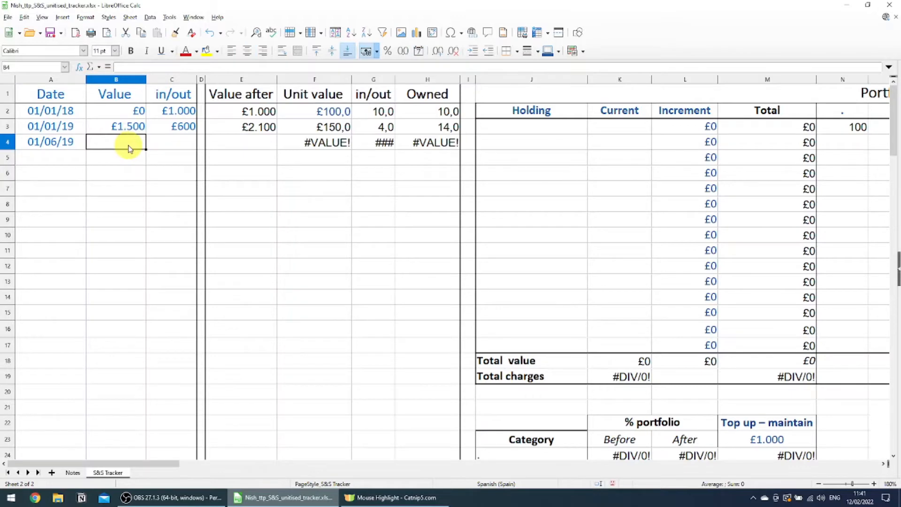
text(1800)
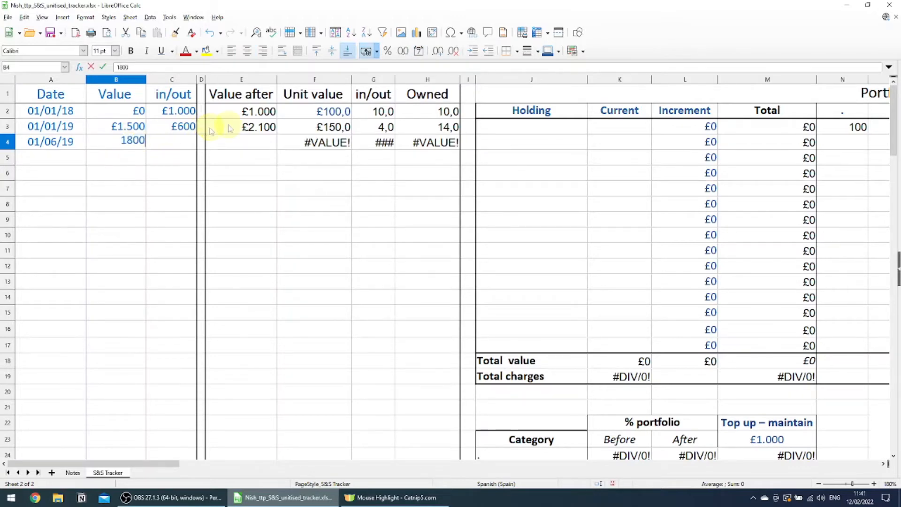
key(Return)
click(184, 144)
text(0)
key(Return)
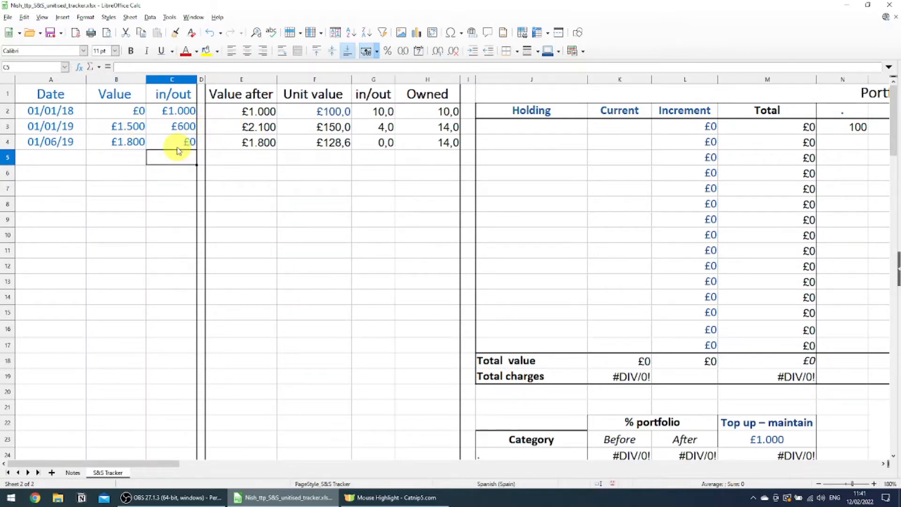
Step: Review the date, value and in/out entries, then examine how the 01/06/19 row affects unit value and units owned
click(169, 145)
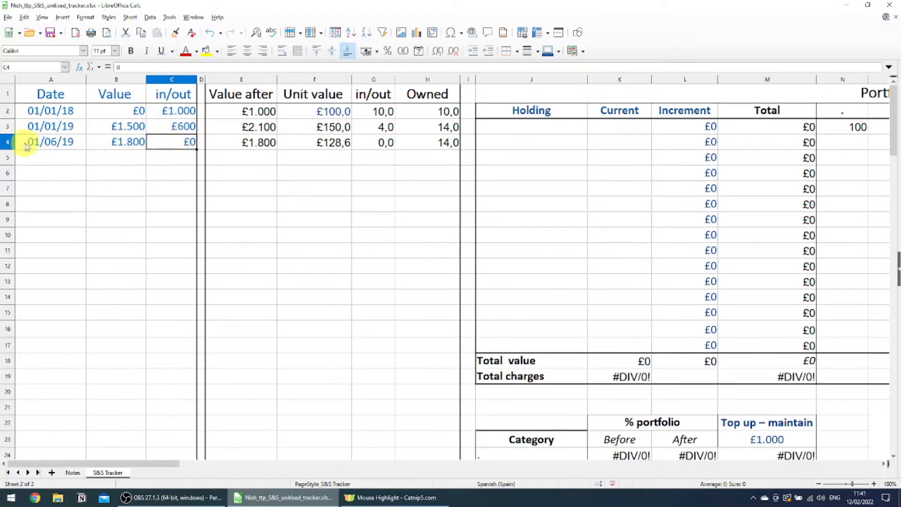
click(9, 143)
click(117, 142)
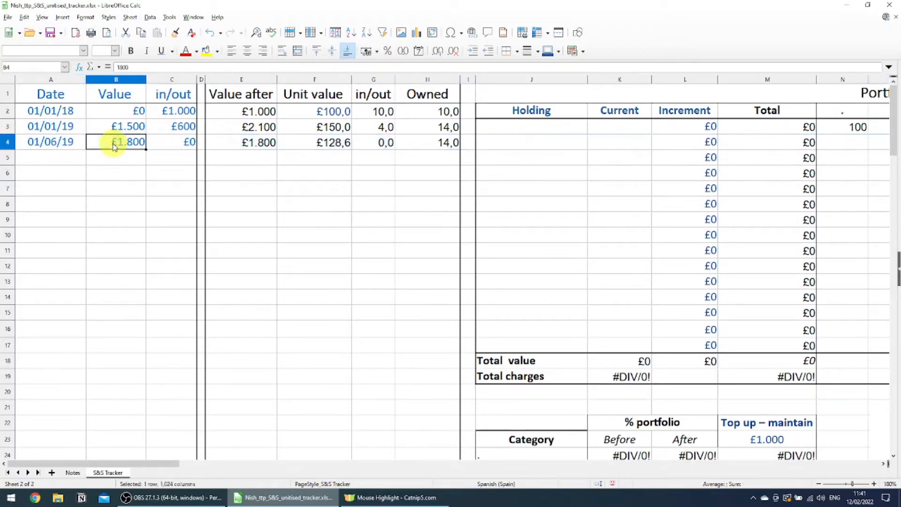
click(178, 143)
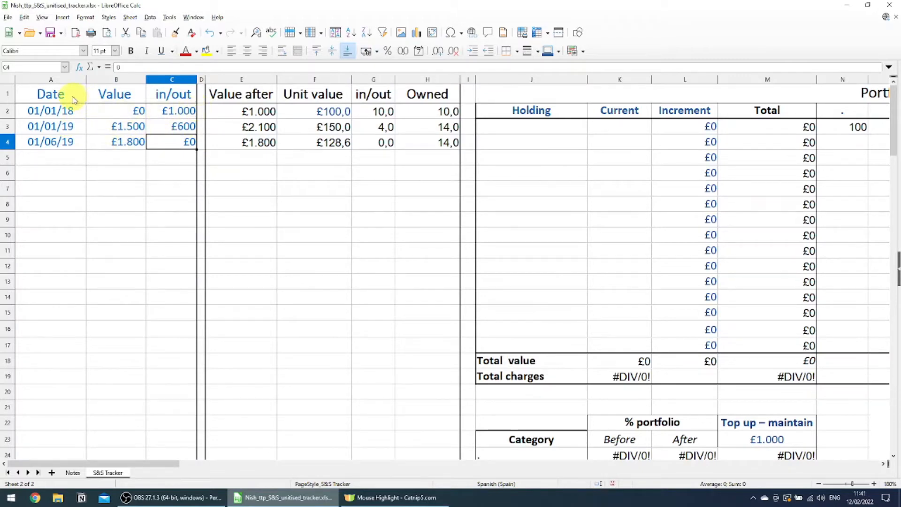
drag(64, 95, 186, 142)
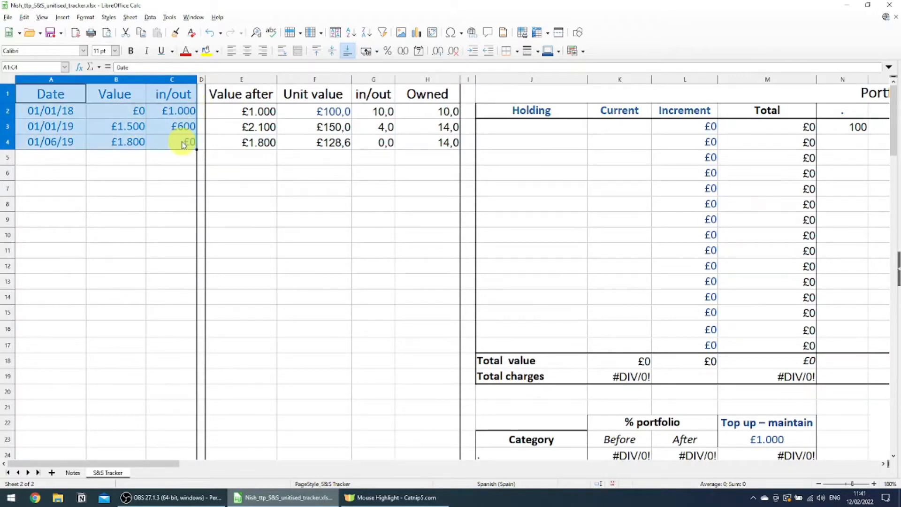
click(77, 177)
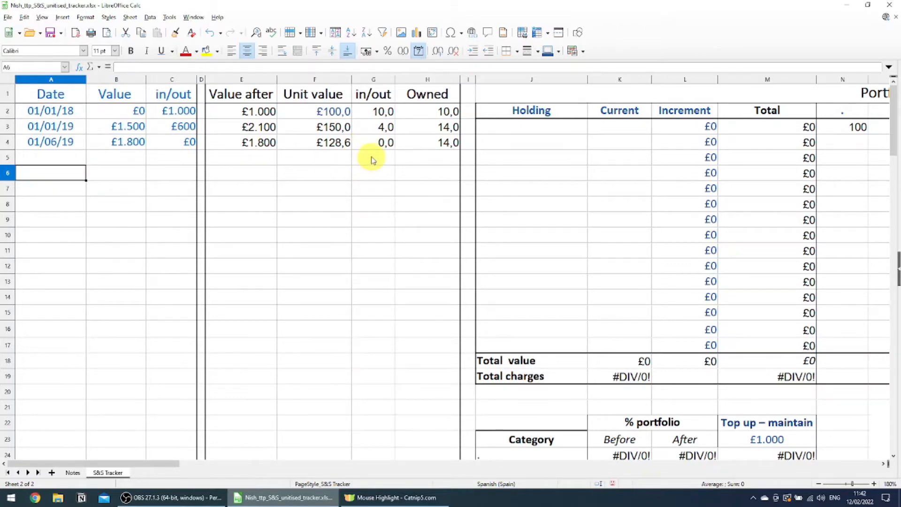
click(65, 143)
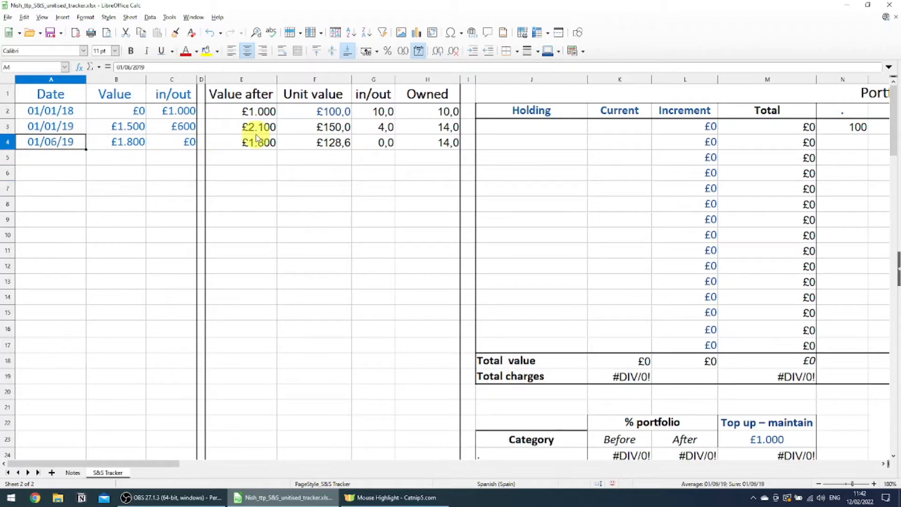
click(137, 146)
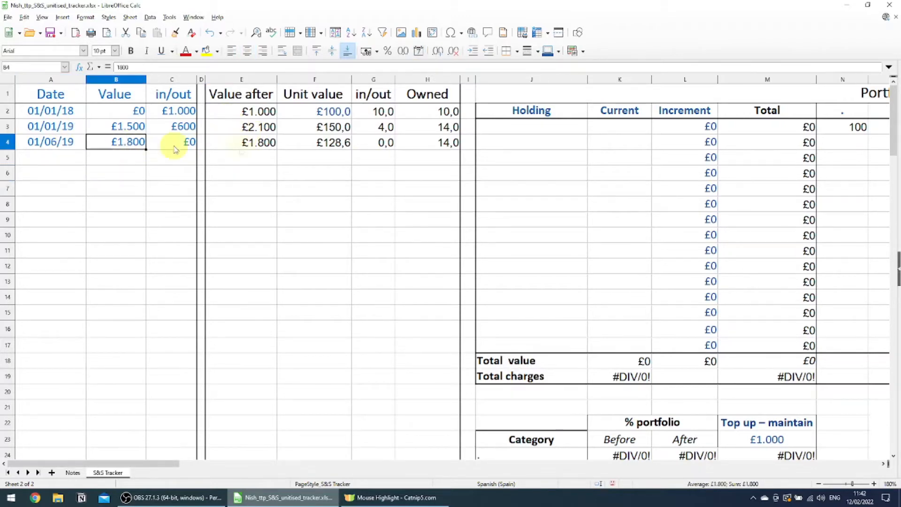
drag(314, 127, 315, 143)
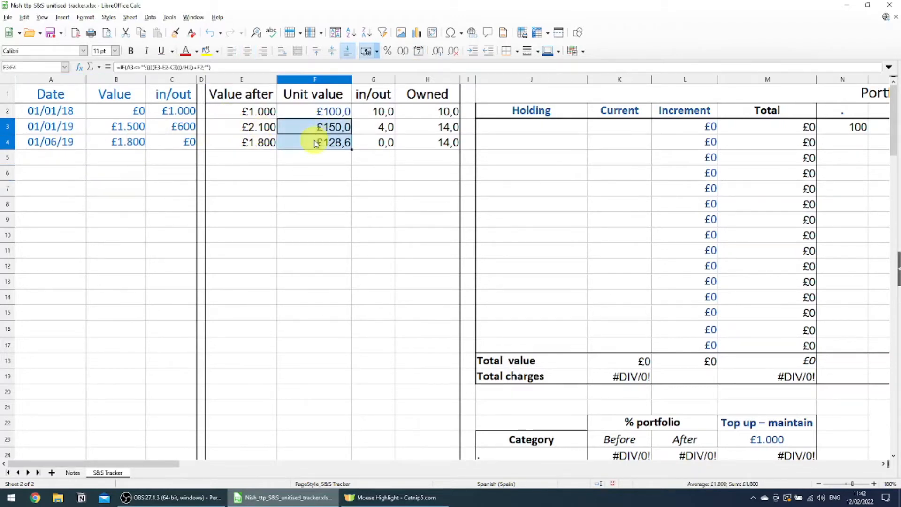
click(187, 142)
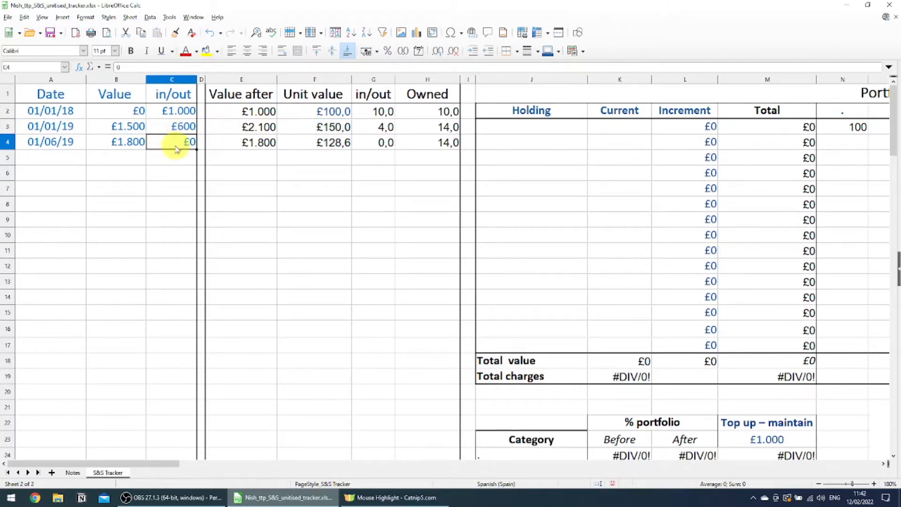
click(419, 143)
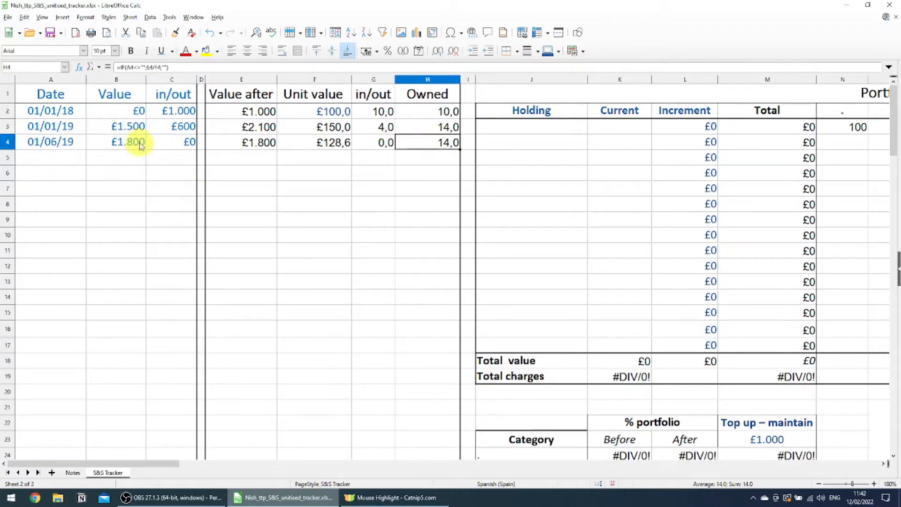
Step: Examine the value after and unit value in the 01/06/19 row, the unit value trend across dates, and all tracker columns from Date to Owned
click(253, 143)
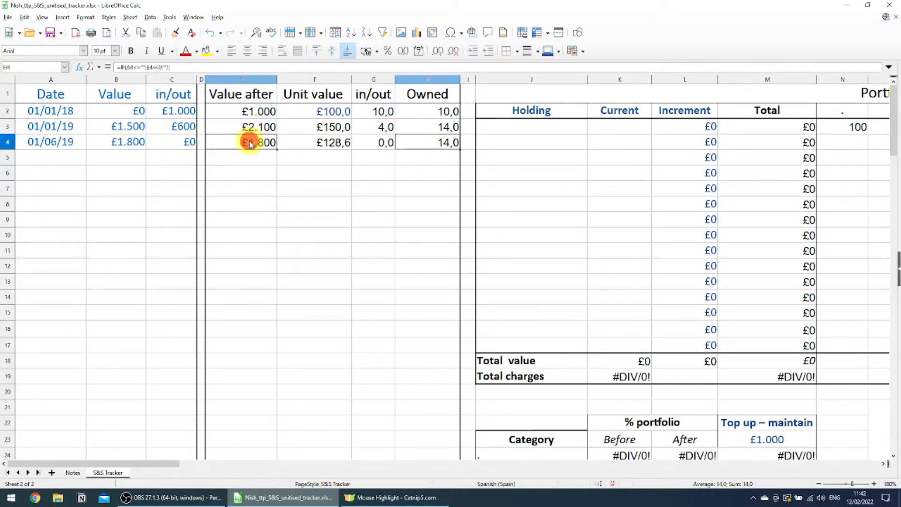
click(330, 148)
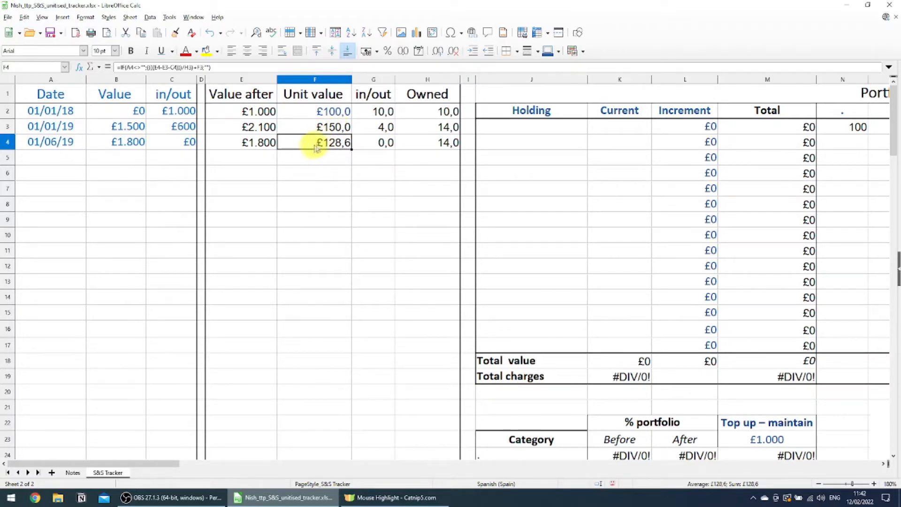
drag(310, 145, 307, 114)
click(311, 220)
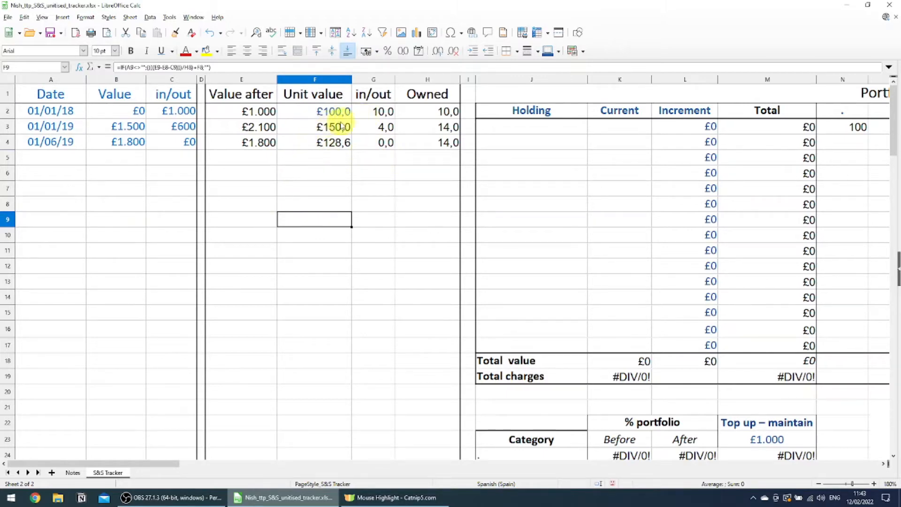
drag(51, 79, 441, 85)
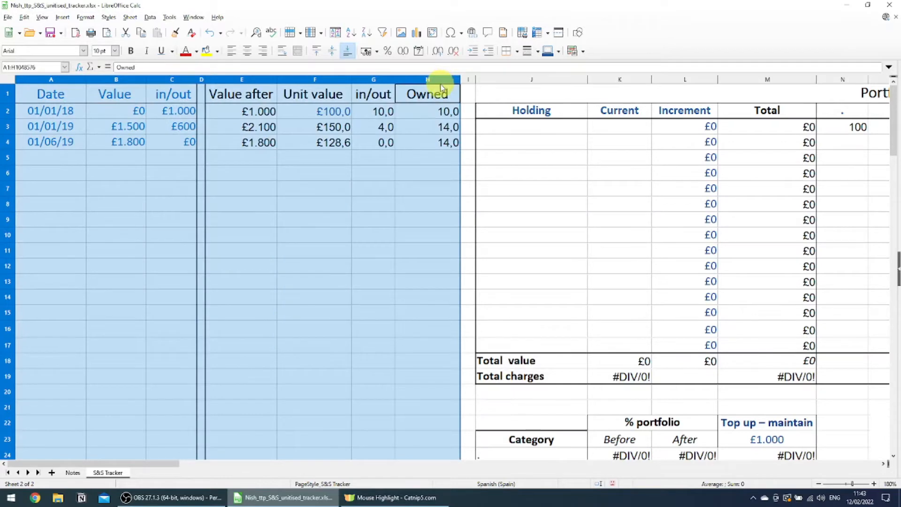
click(367, 231)
Step: Review the Overall Returns table: total in and out, value, net investment, years, profit if sold and annual rate of return
scroll(539, 325, down, 8)
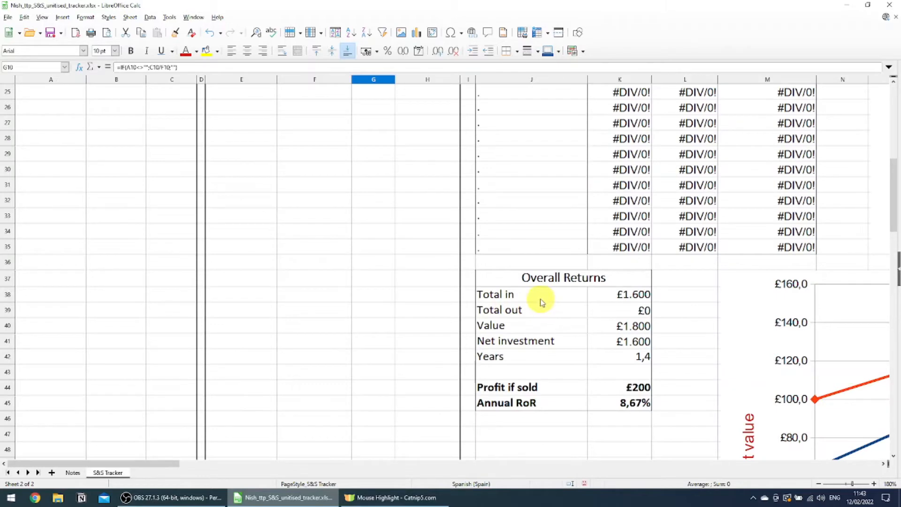
drag(621, 298, 552, 311)
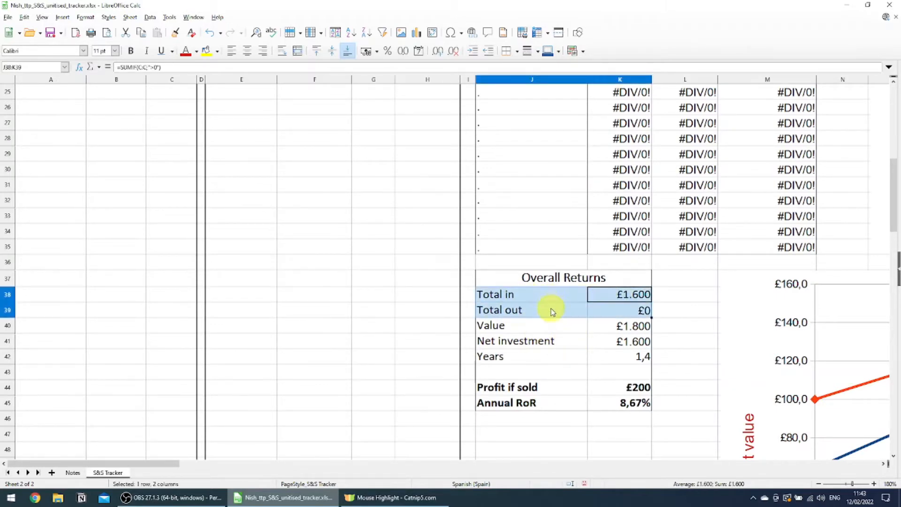
drag(567, 328, 605, 341)
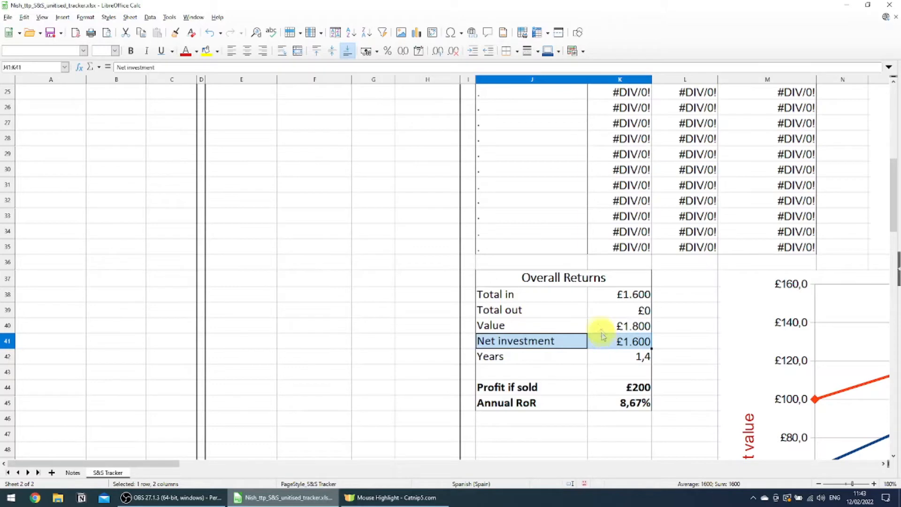
click(607, 295)
click(617, 312)
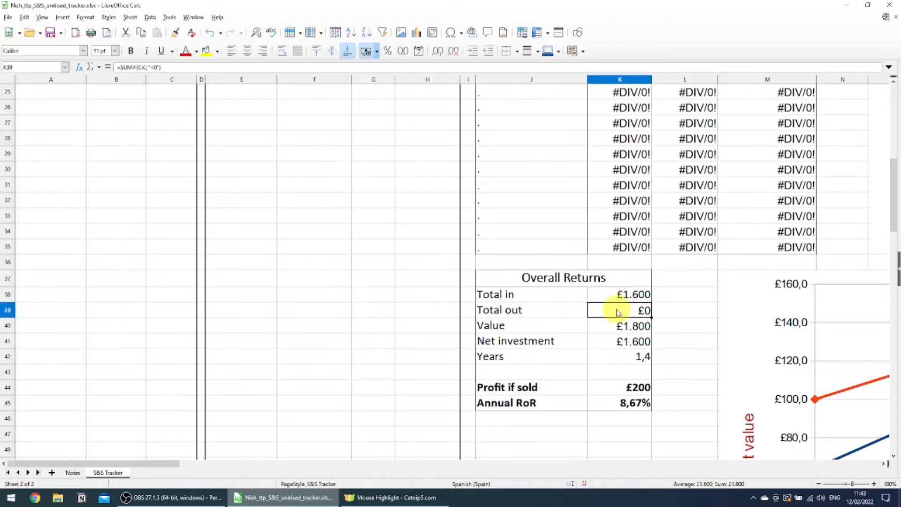
drag(607, 388, 547, 388)
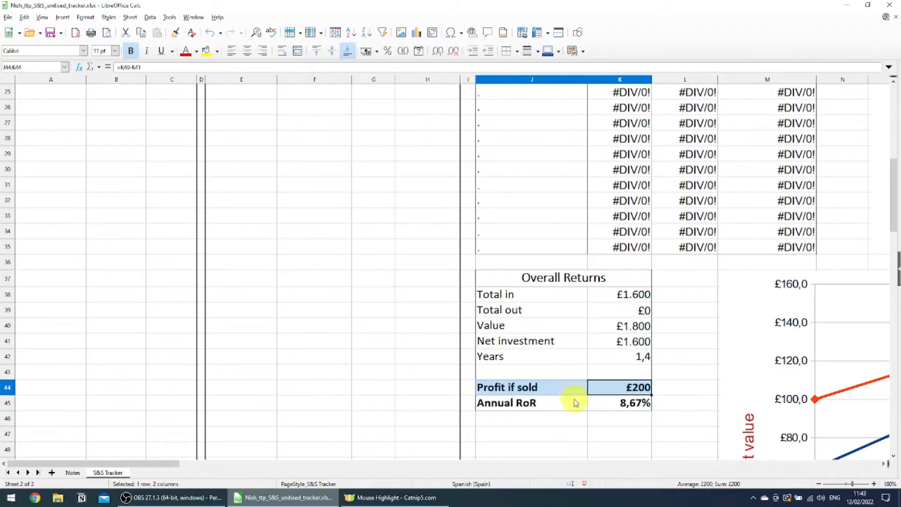
drag(603, 357, 572, 357)
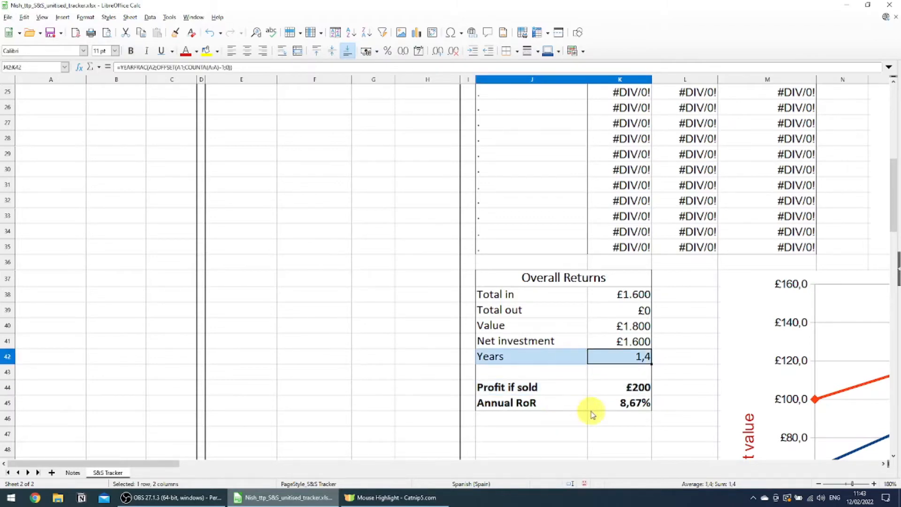
drag(604, 404, 569, 403)
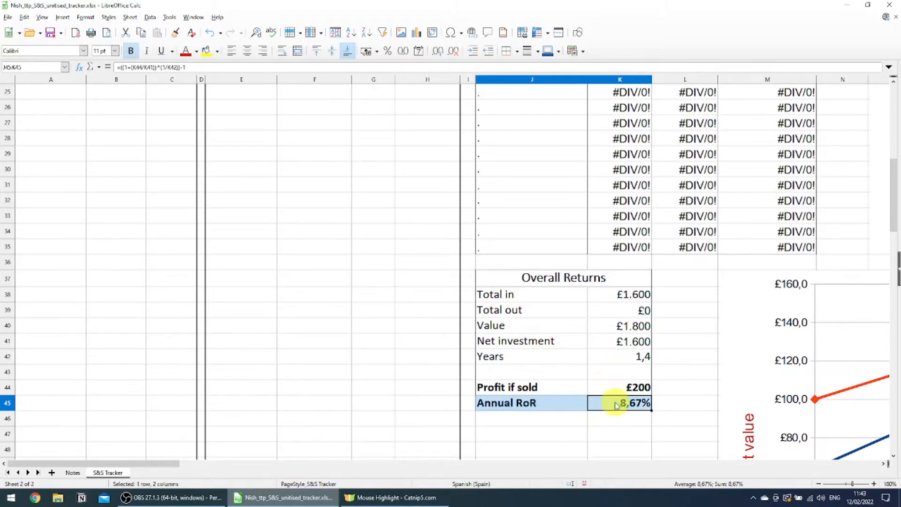
click(540, 373)
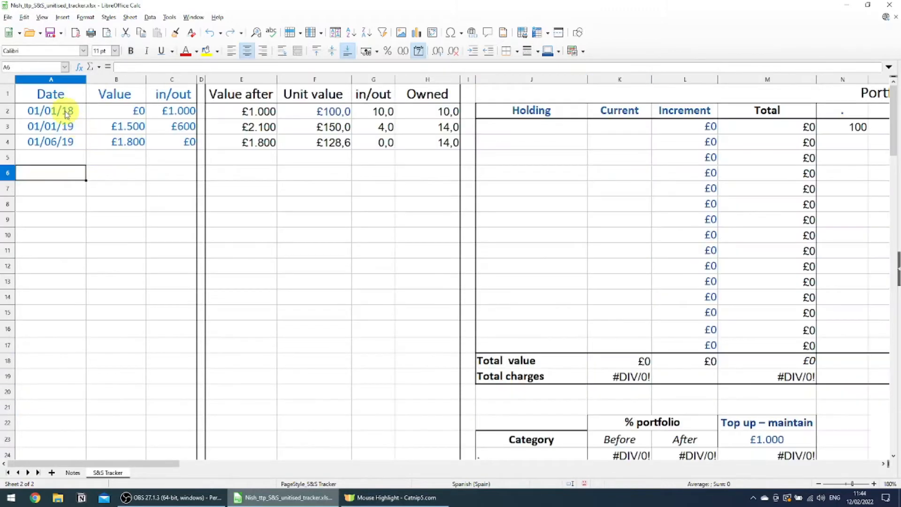
Step: Review the date, value and in/out entries, and examine the chart comparing unit value with portfolio value
drag(62, 111, 161, 162)
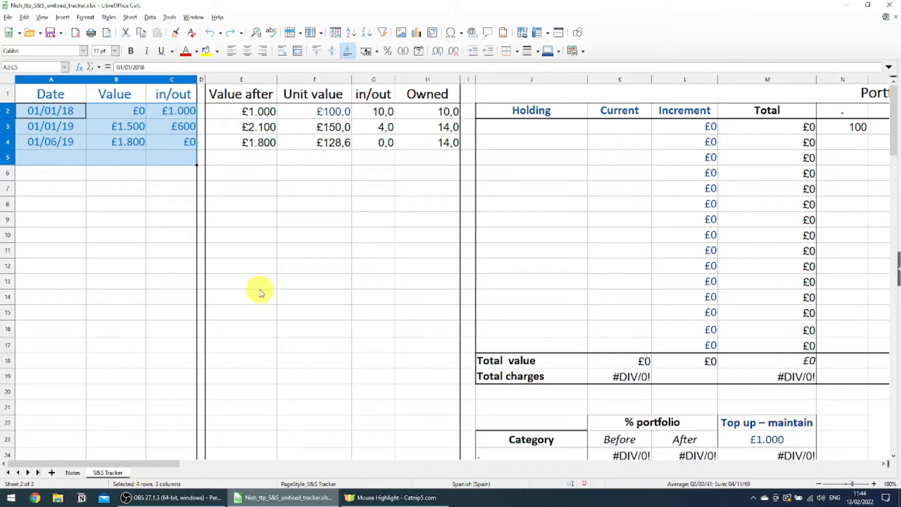
scroll(415, 339, down, 12)
drag(156, 463, 292, 467)
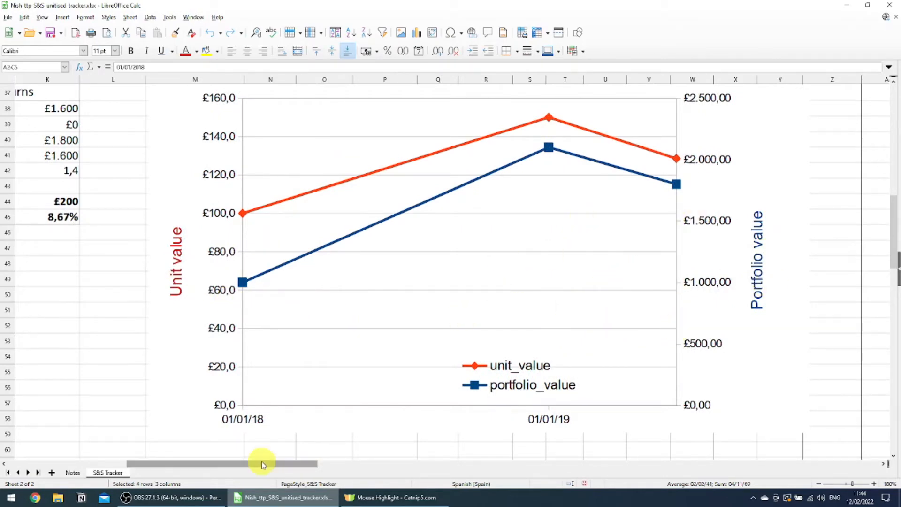
drag(262, 465, 105, 460)
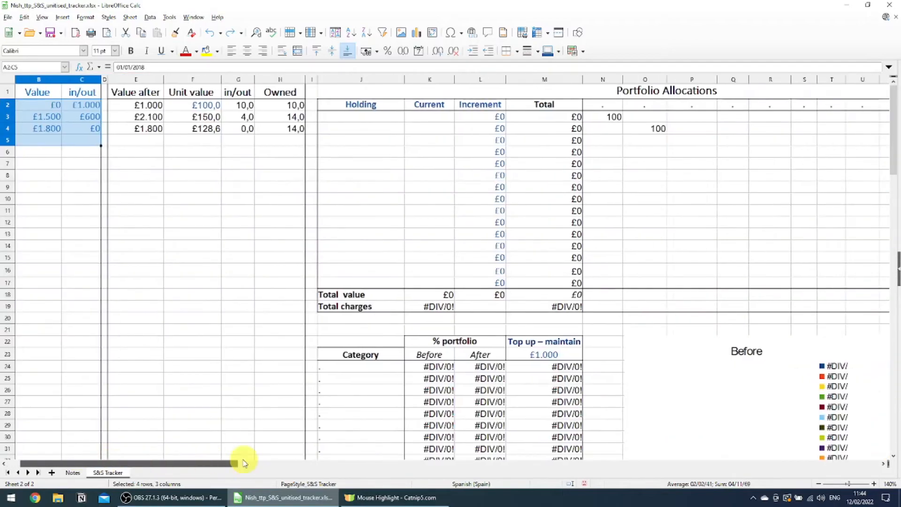
Step: Enter Global tracker and Bonds as the first two holdings in the Portfolio Allocations table
mouse_move(237, 461)
mouse_down()
mouse_move(301, 459)
mouse_move(244, 451)
mouse_up()
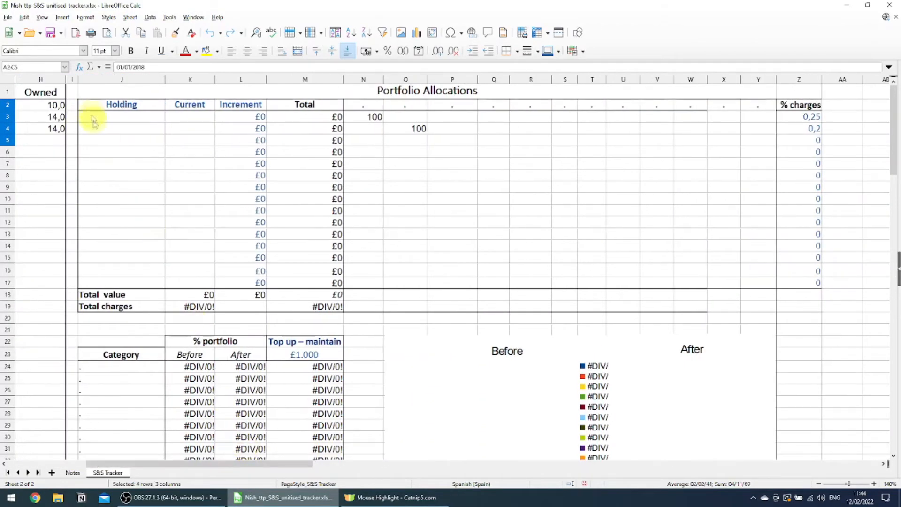
drag(137, 122, 125, 284)
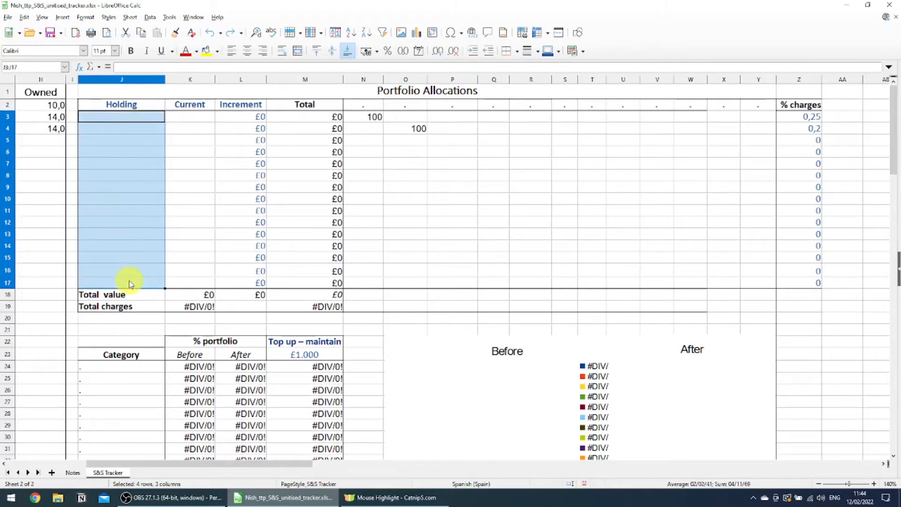
drag(368, 108, 749, 108)
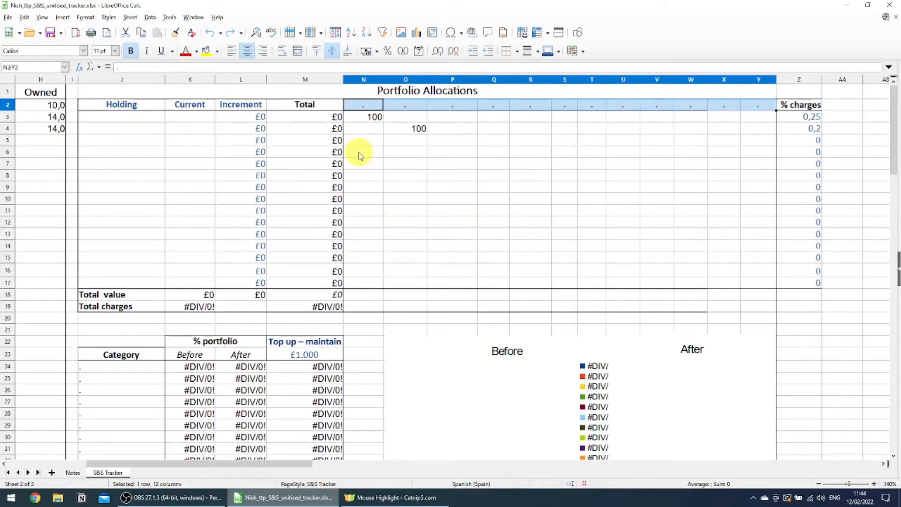
click(138, 119)
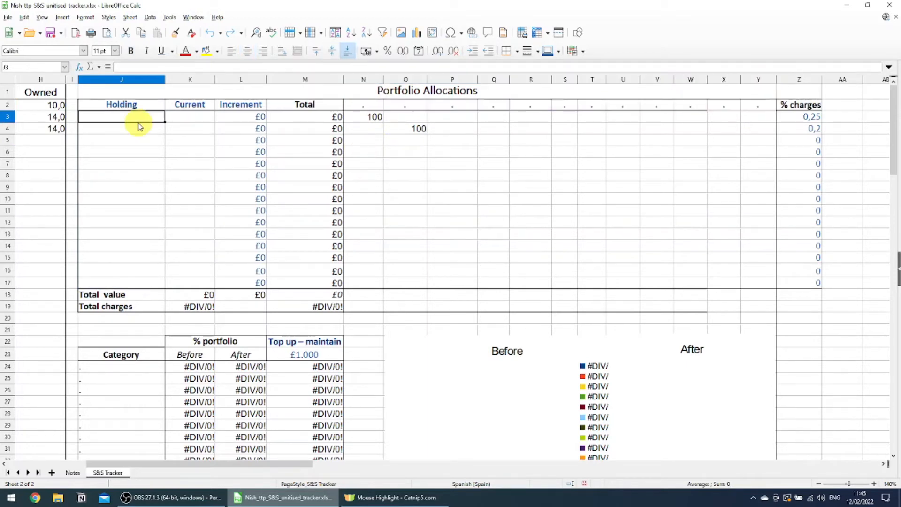
text(Gl)
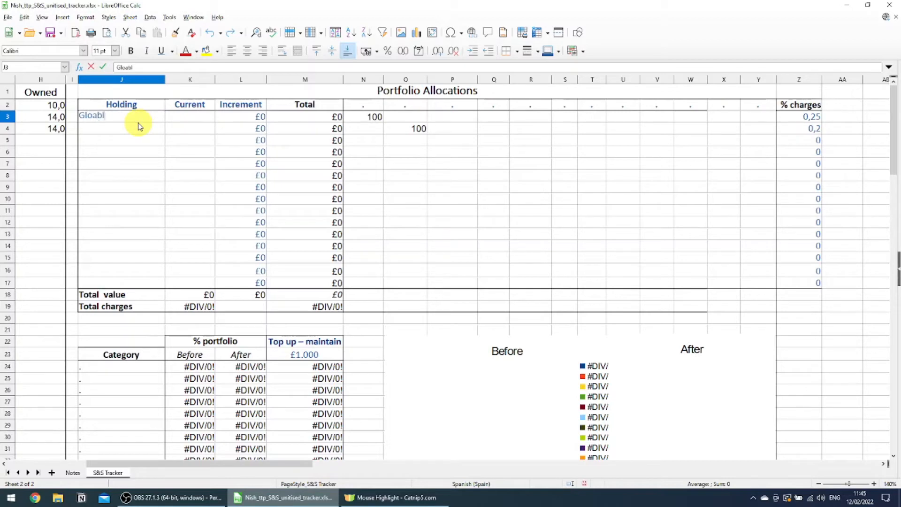
text(obal tracker)
key(Return)
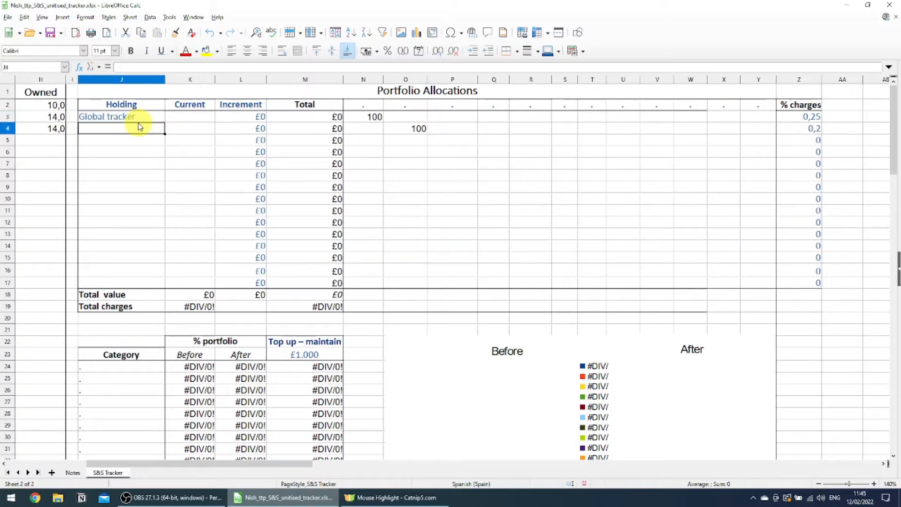
text(Bonds)
key(Return)
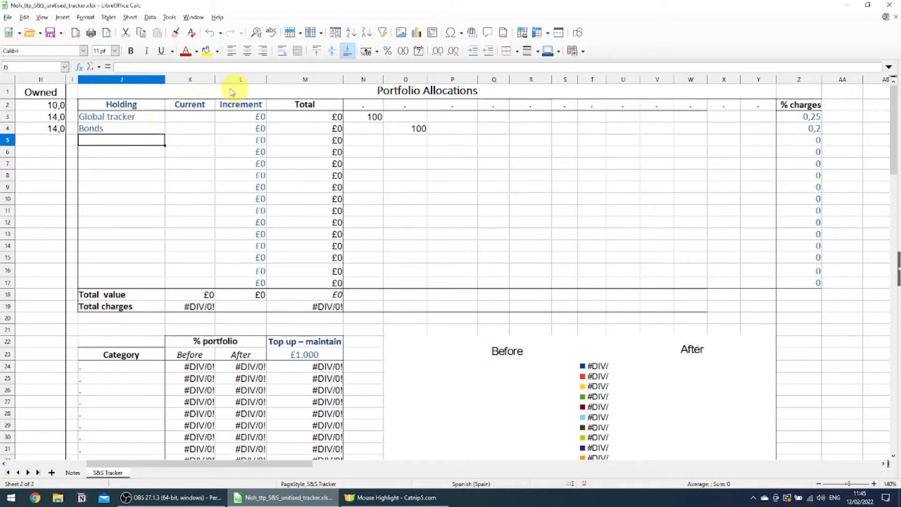
Step: Name the first two category headings of the Portfolio Allocations table Equity and Bonds
click(369, 109)
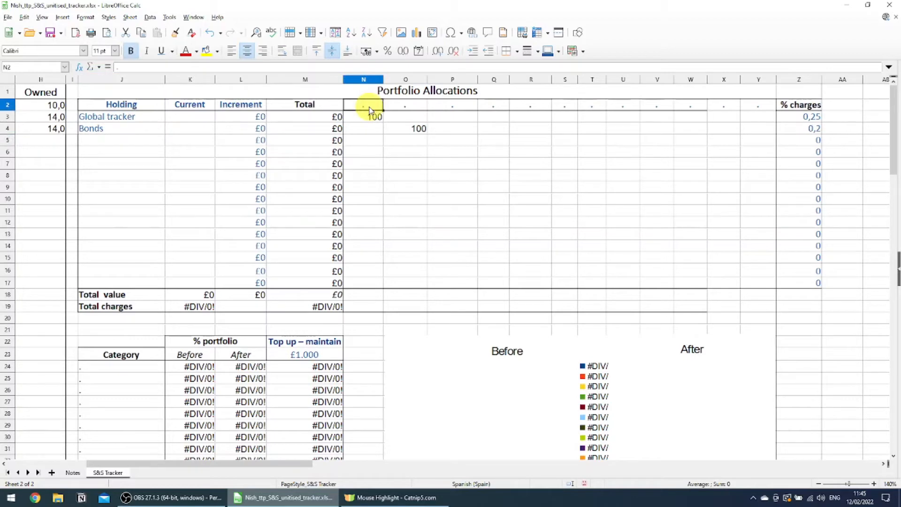
text(Equity)
key(Up)
key(Right)
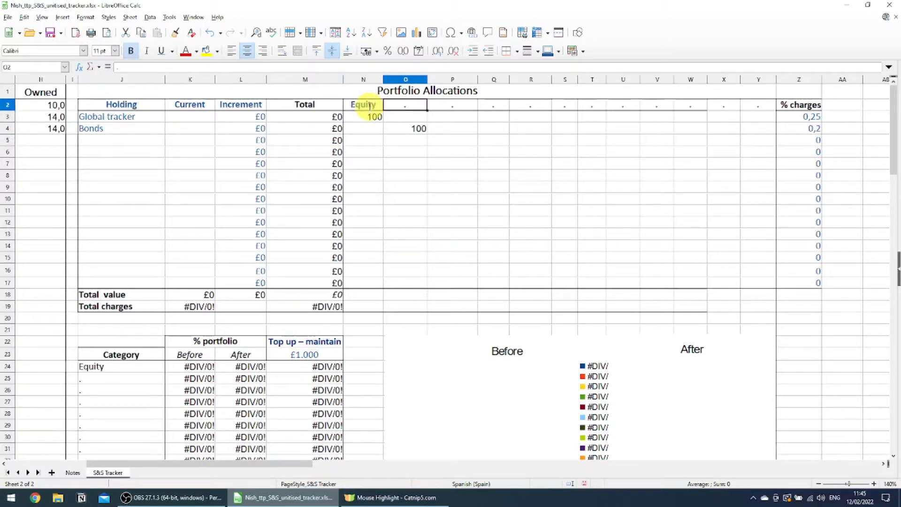
key(Return)
Step: Examine how the Global tracker and Bonds holdings are allocated across the Equity and Bonds categories, and where further holdings can go
drag(362, 116, 414, 125)
click(383, 161)
click(357, 115)
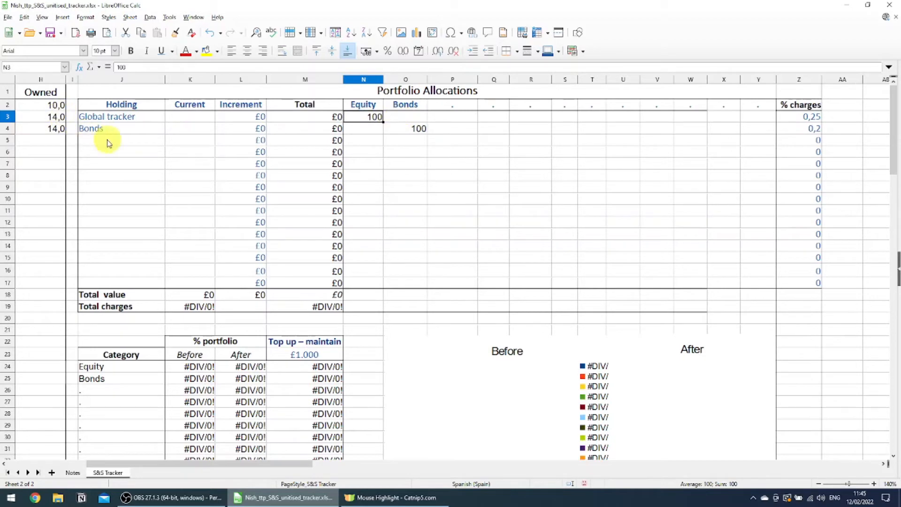
click(419, 128)
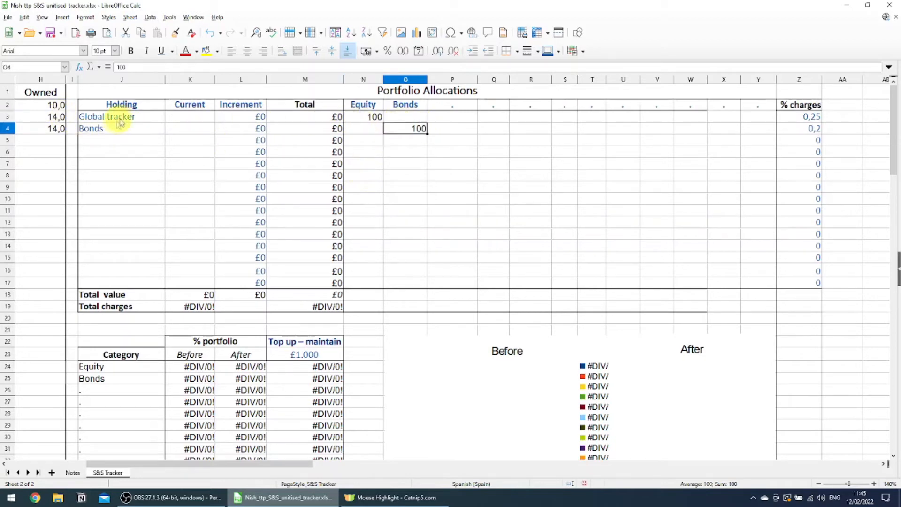
drag(121, 140, 131, 234)
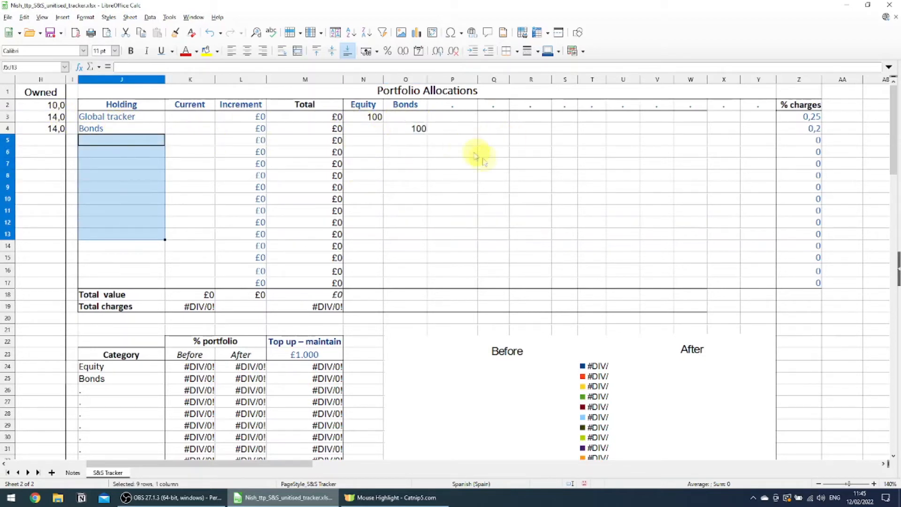
click(420, 175)
drag(366, 105, 403, 129)
click(362, 104)
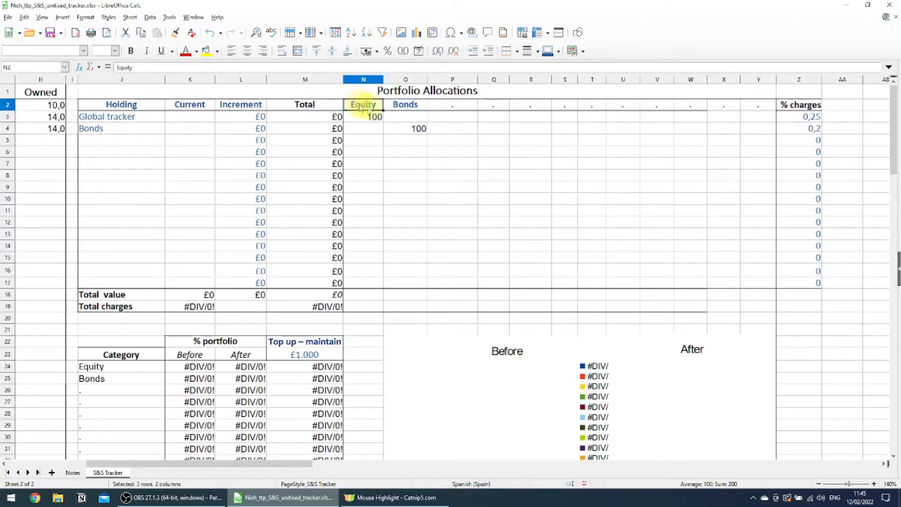
Step: Try out Developed and Emerging as example category headings after Bonds, and clear both headings again
click(443, 108)
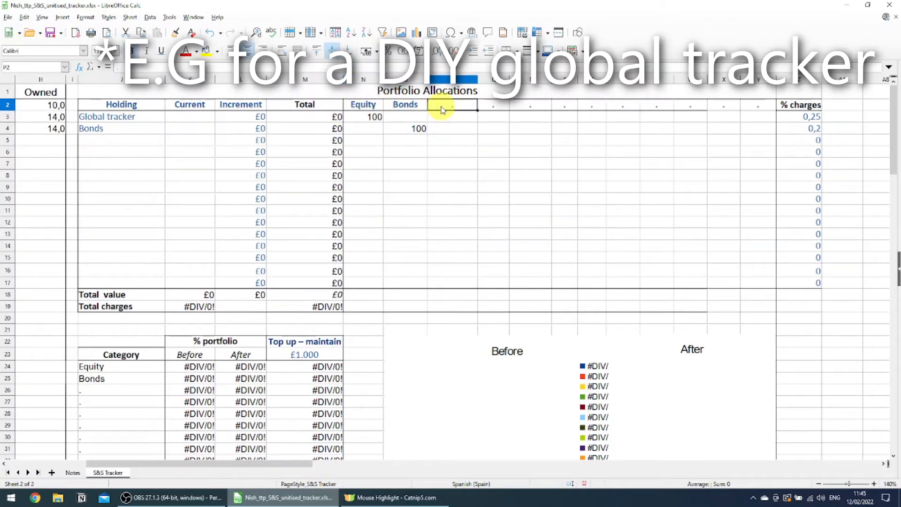
text(Developed)
key(Tab)
text(Emerging)
key(Return)
click(405, 117)
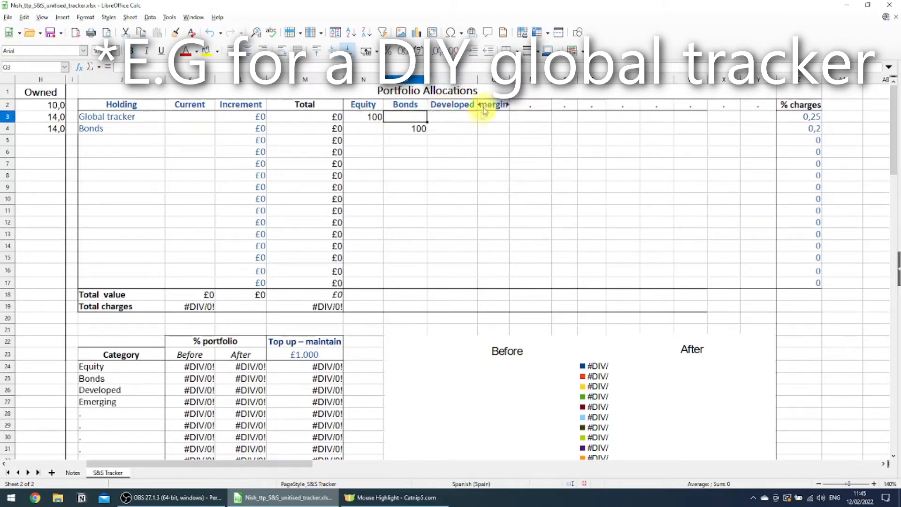
click(446, 118)
click(494, 121)
drag(444, 105, 489, 108)
key(Delete)
Step: Check the Equity and Bonds allocations and set the current value of both Global tracker and Bonds to 1000
drag(359, 115, 412, 126)
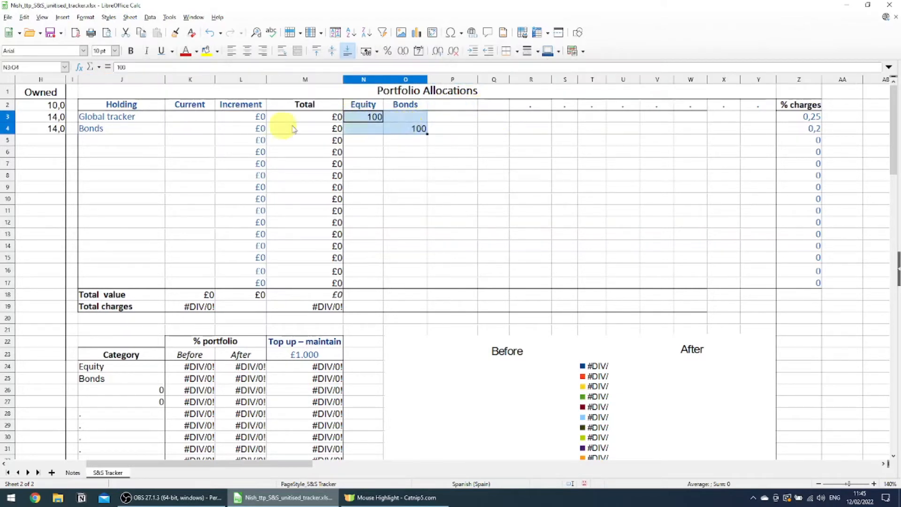
click(197, 121)
text(1.000)
key(Return)
text(10)
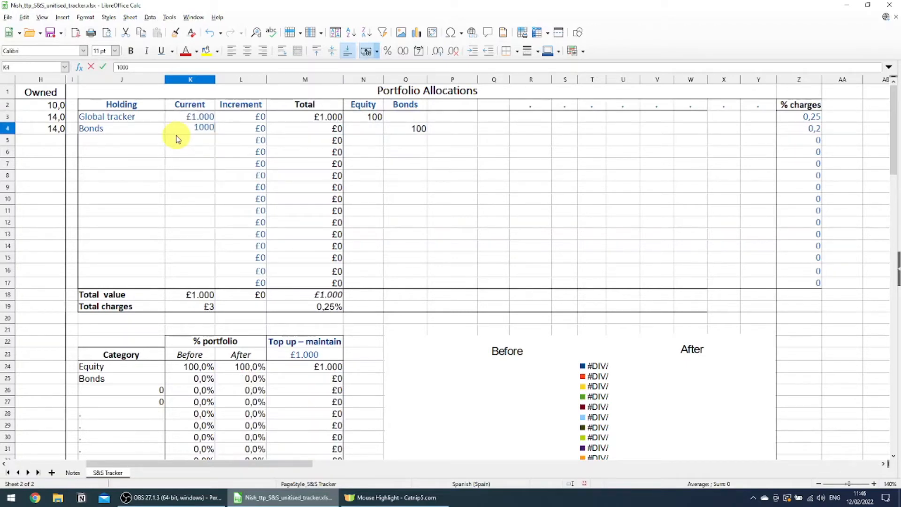
key(Return)
Step: Check the portfolio's total current value against the two holdings' current values
click(185, 300)
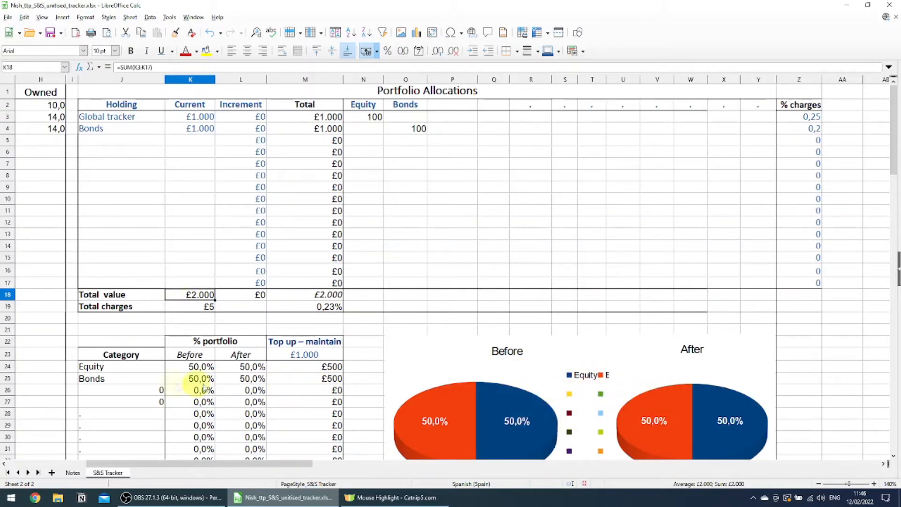
mouse_move(185, 117)
mouse_down()
mouse_move(177, 117)
mouse_move(184, 129)
mouse_up()
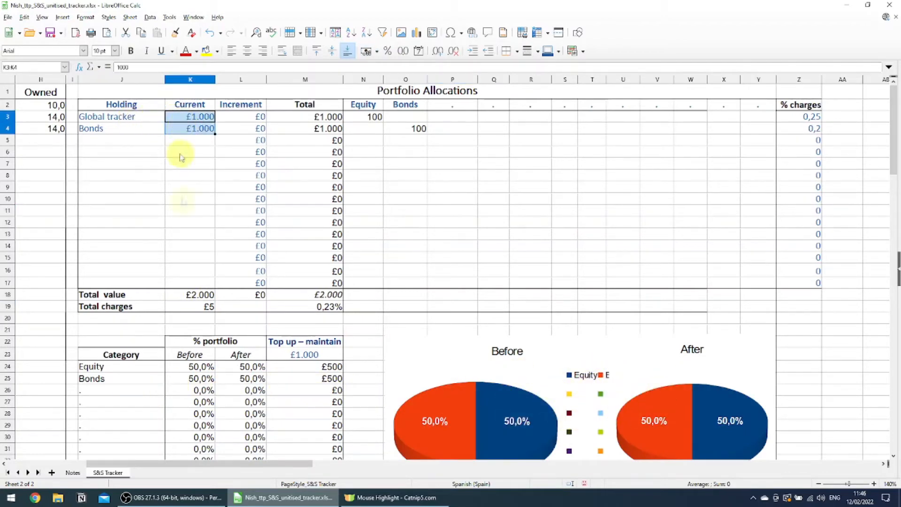
click(184, 295)
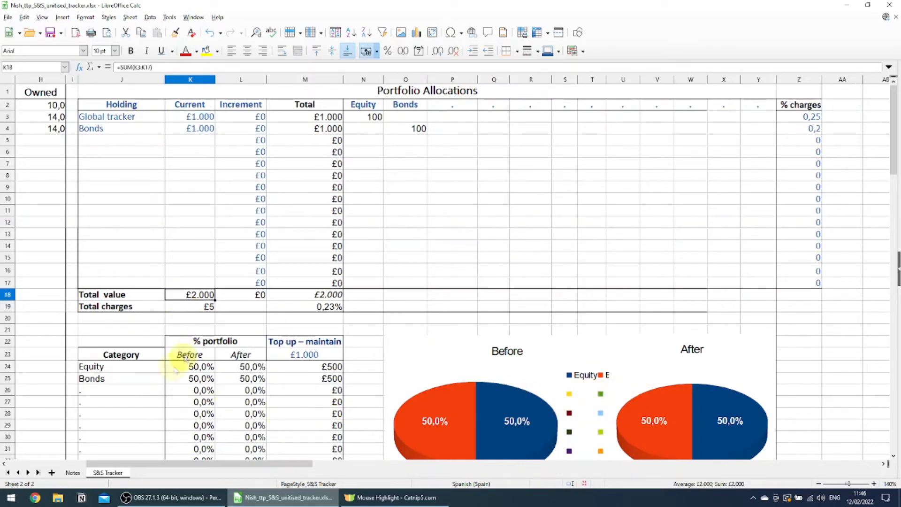
Step: Check the Before portfolio percentages of the Equity and Bonds categories
scroll(169, 360, down, 3)
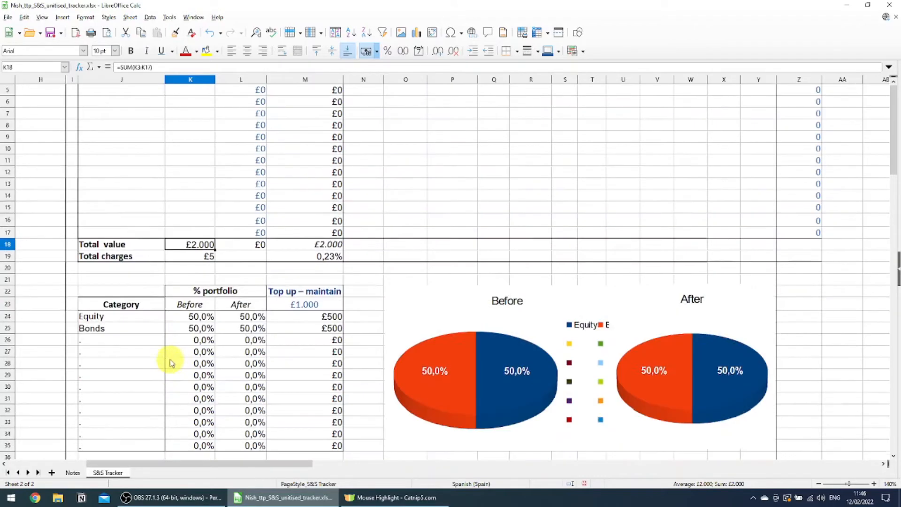
drag(189, 270, 194, 280)
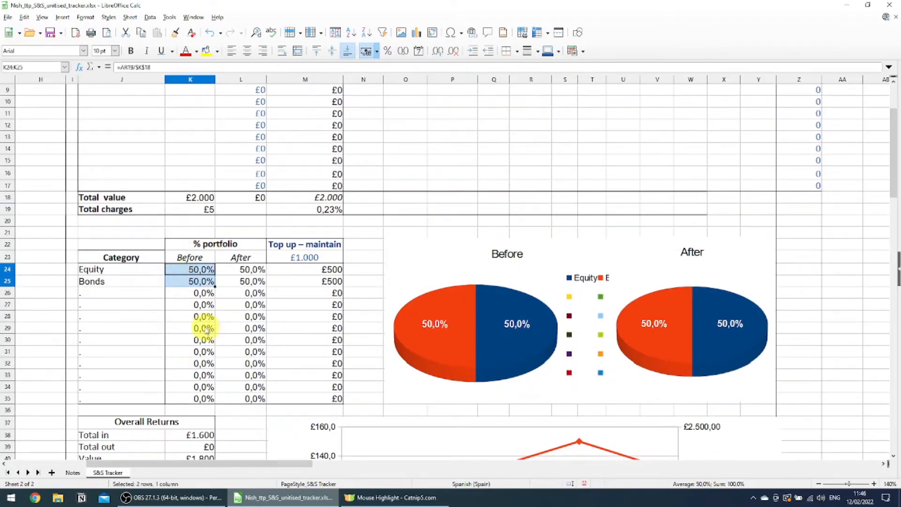
scroll(191, 301, up, 3)
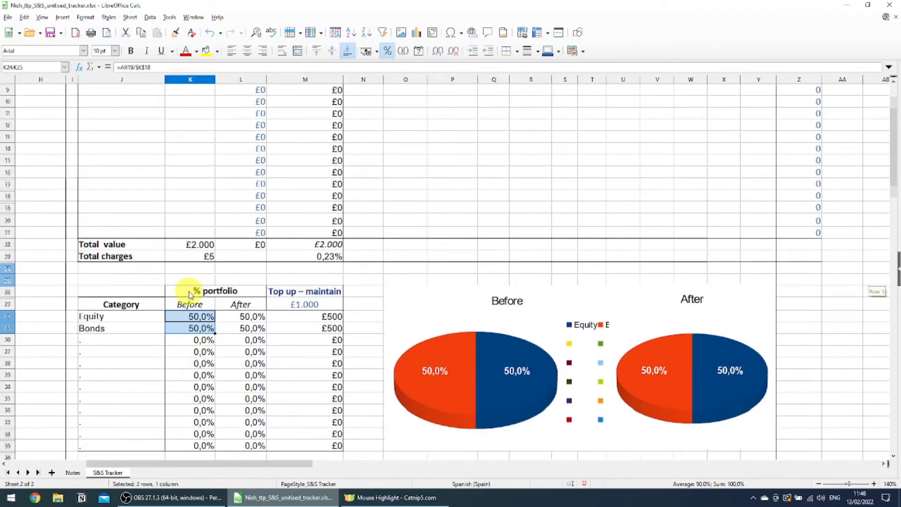
Step: Try out an increment of 600 for the Global tracker holding
drag(236, 121, 240, 281)
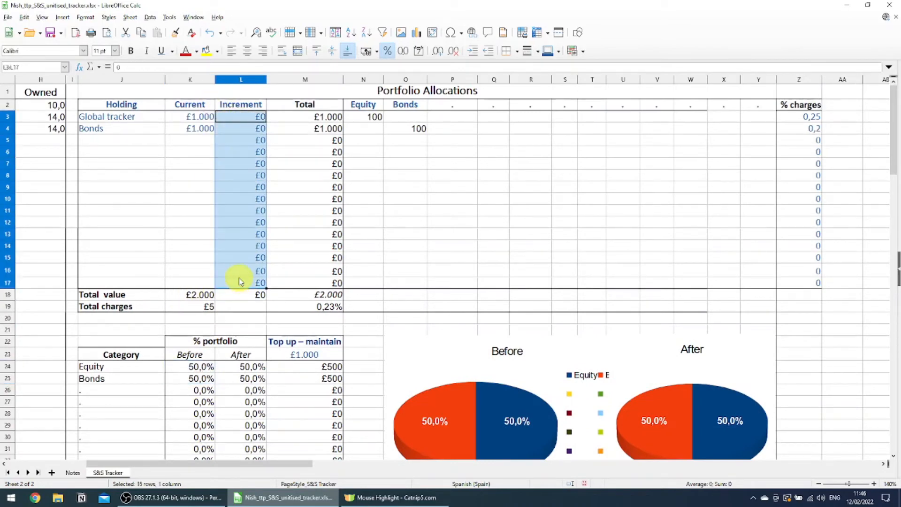
click(242, 121)
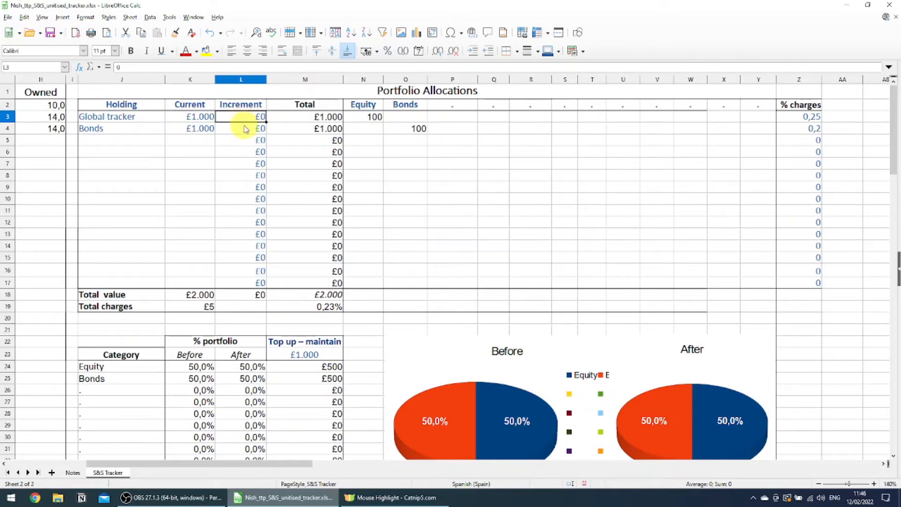
key(Return)
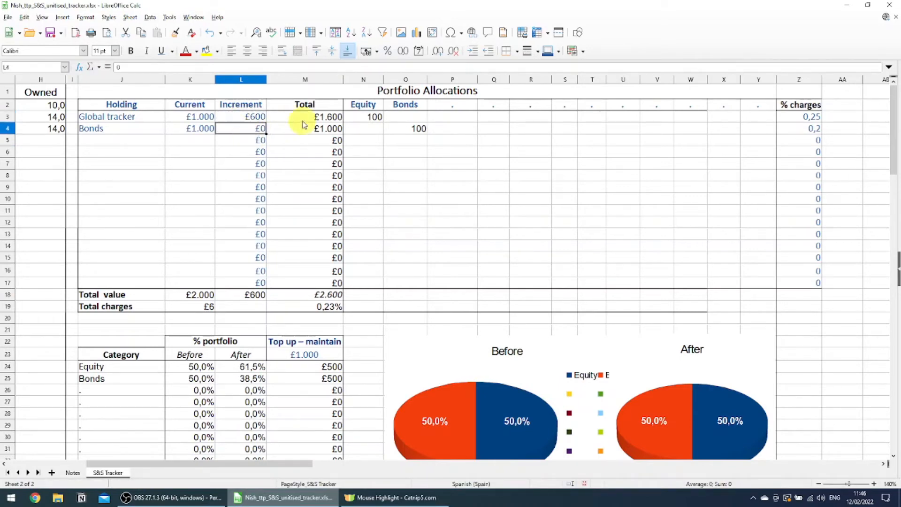
Step: Compare the Before and After portfolio percentages of the Equity and Bonds categories
drag(192, 370, 235, 381)
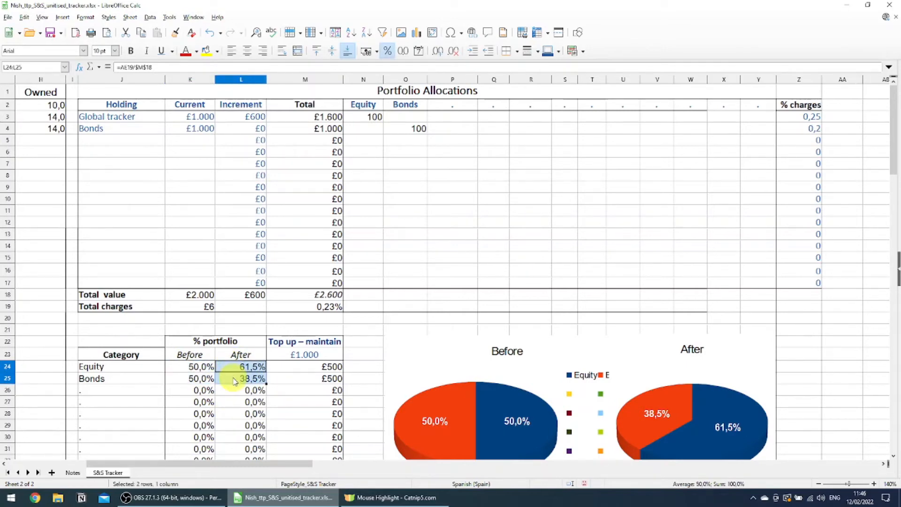
click(236, 381)
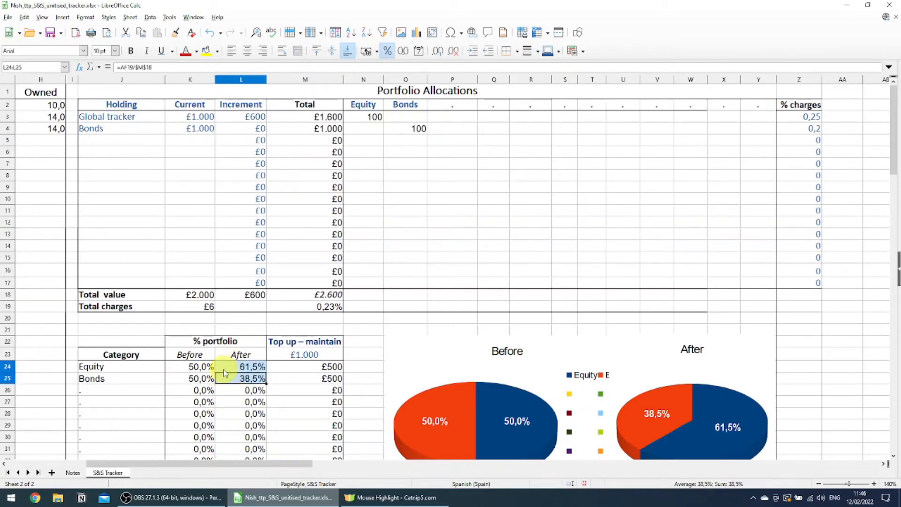
click(213, 380)
click(227, 381)
click(228, 369)
Step: Try out an increment of 1200 for the Global tracker holding and set that increment back to 0
click(238, 119)
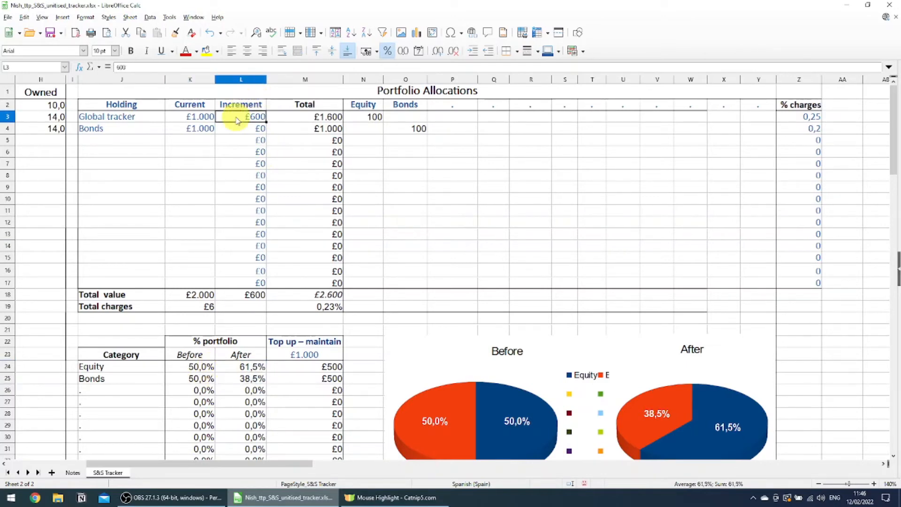
text(1200)
key(Return)
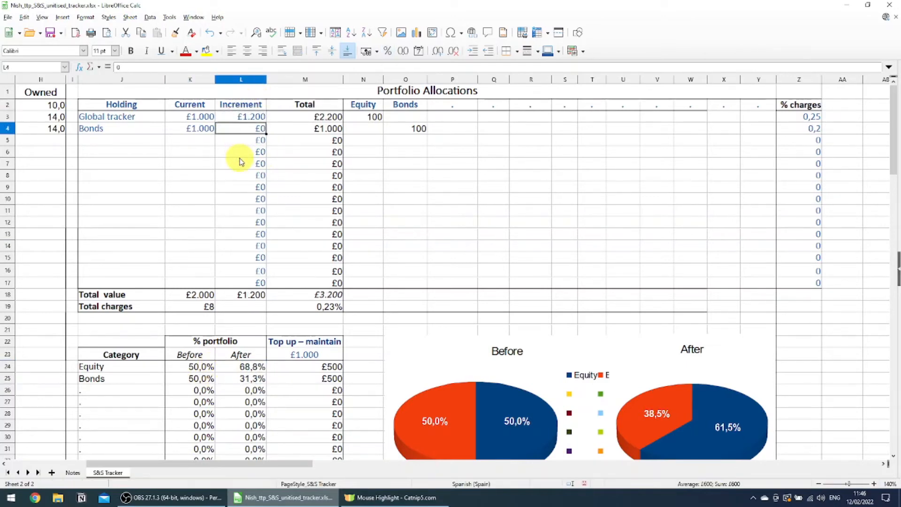
click(244, 122)
text(13)
key(Return)
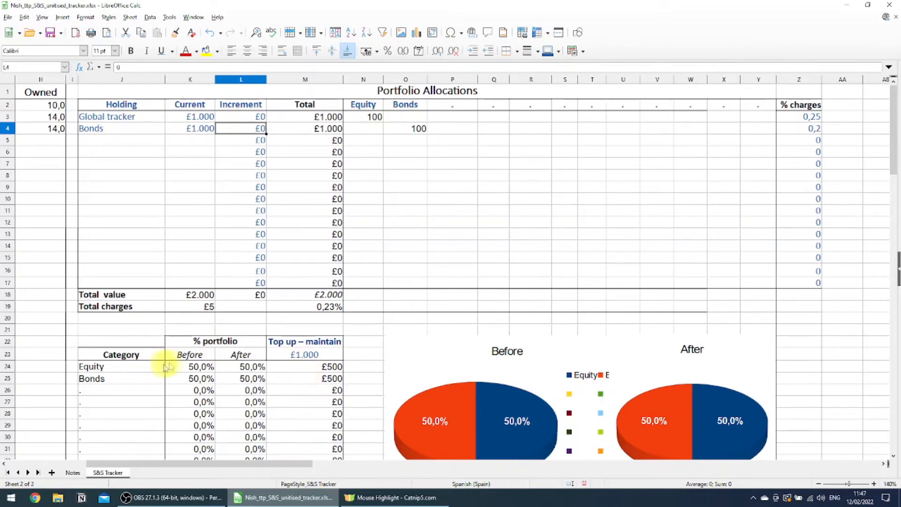
Step: Examine how the top-up amount is split between Equity and Bonds to maintain their current portfolio percentages
drag(187, 366, 186, 381)
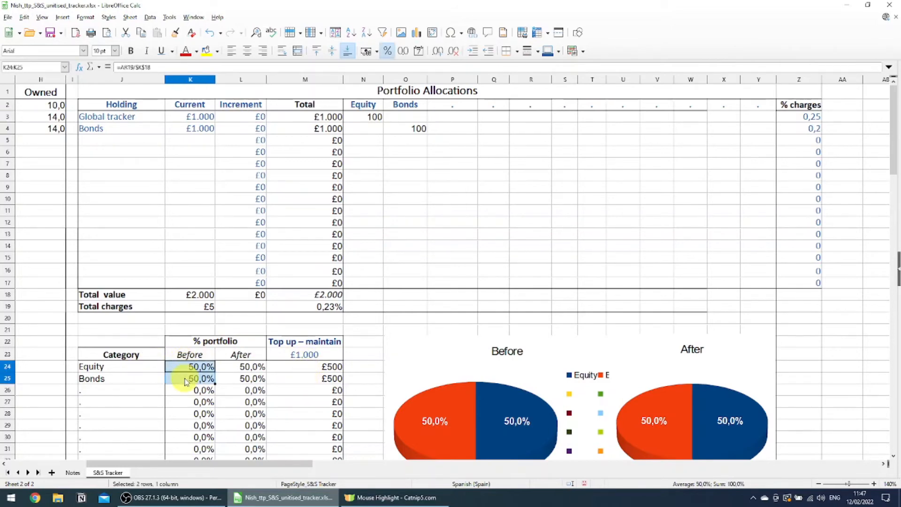
click(299, 360)
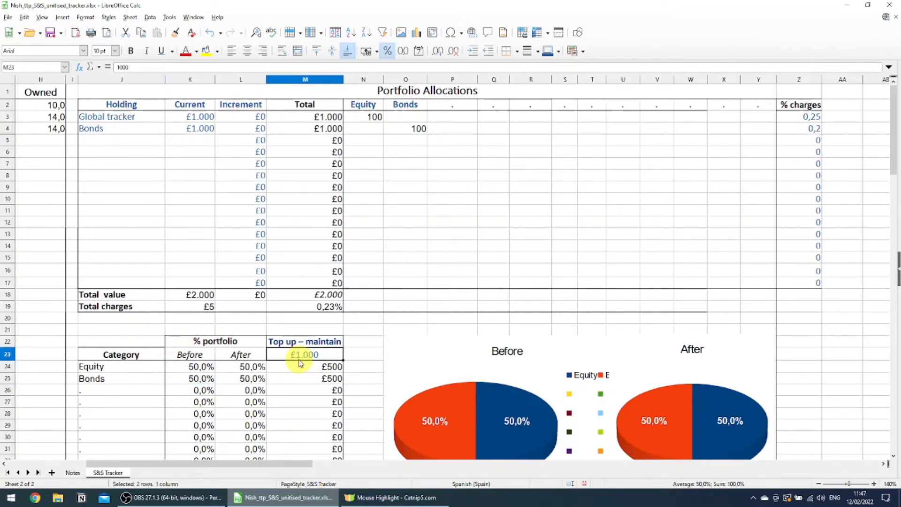
drag(305, 371, 304, 379)
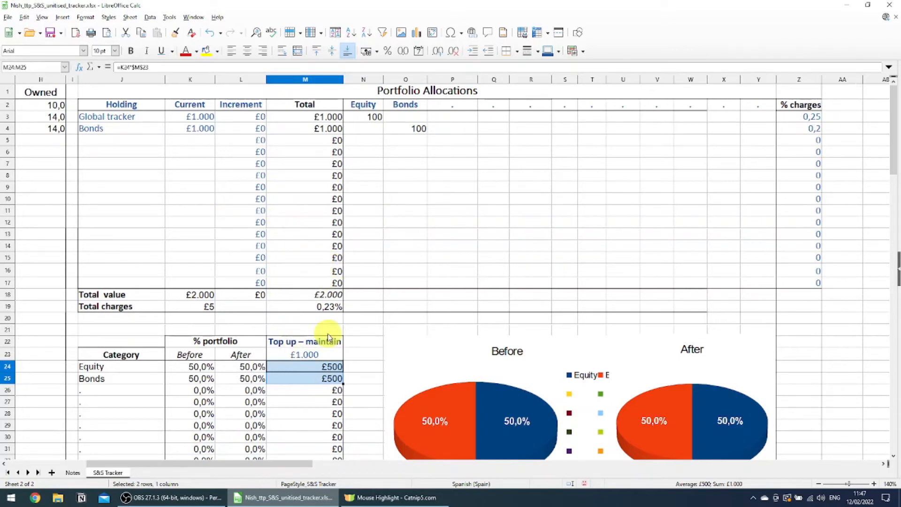
click(308, 354)
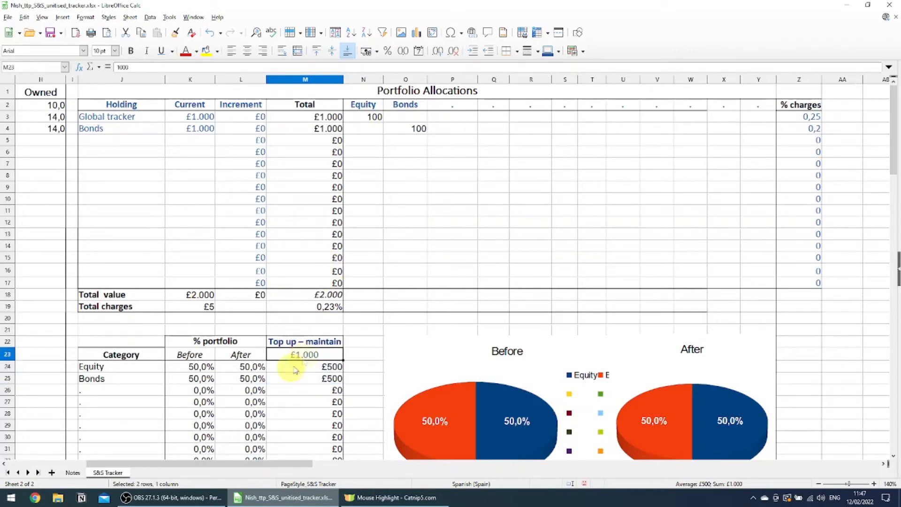
drag(237, 371, 241, 425)
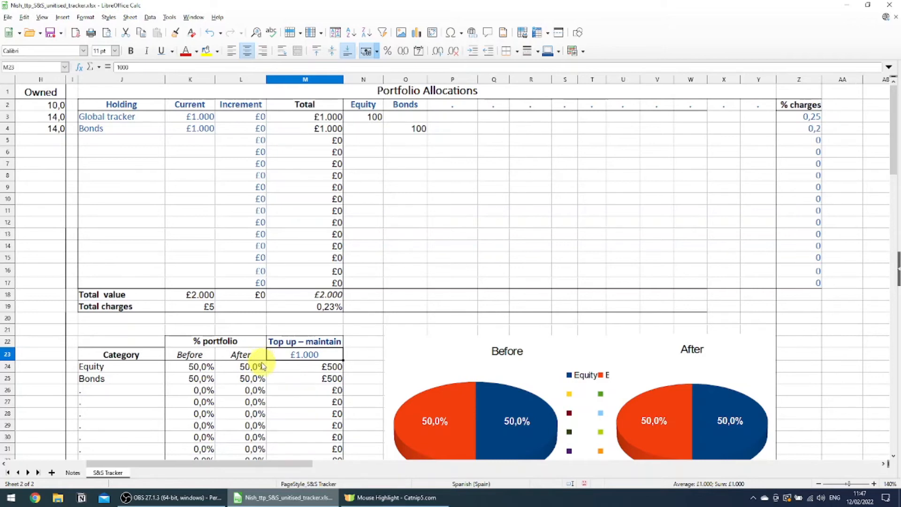
Step: Examine the percentage charges of the Global tracker and Bonds holdings and the portfolio's total charges percentage
scroll(265, 353, down, 1)
scroll(252, 342, up, 1)
click(791, 121)
mouse_move(792, 121)
mouse_down()
mouse_move(799, 232)
mouse_move(793, 120)
mouse_up()
key(Down)
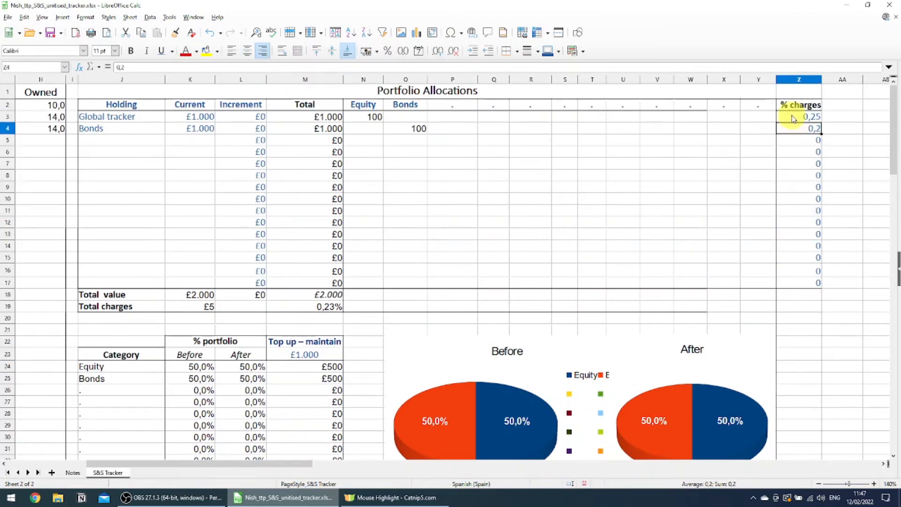
drag(143, 118, 146, 130)
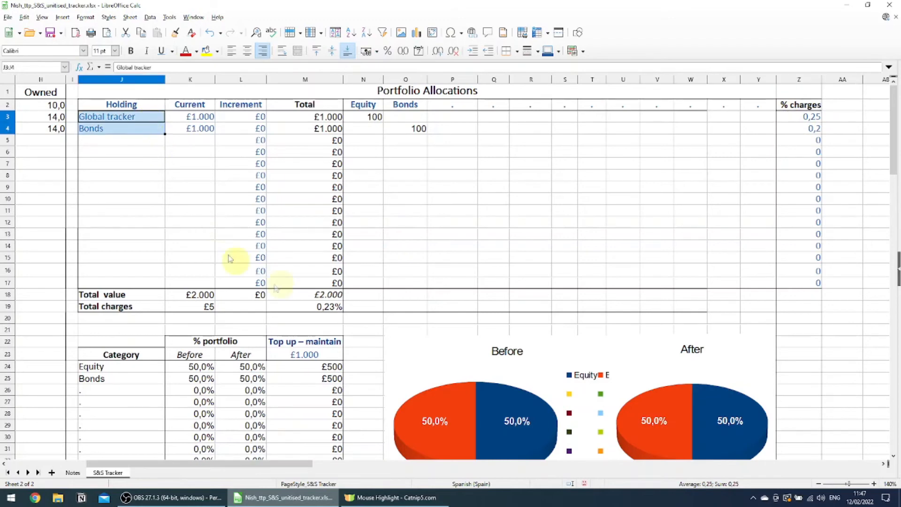
click(314, 304)
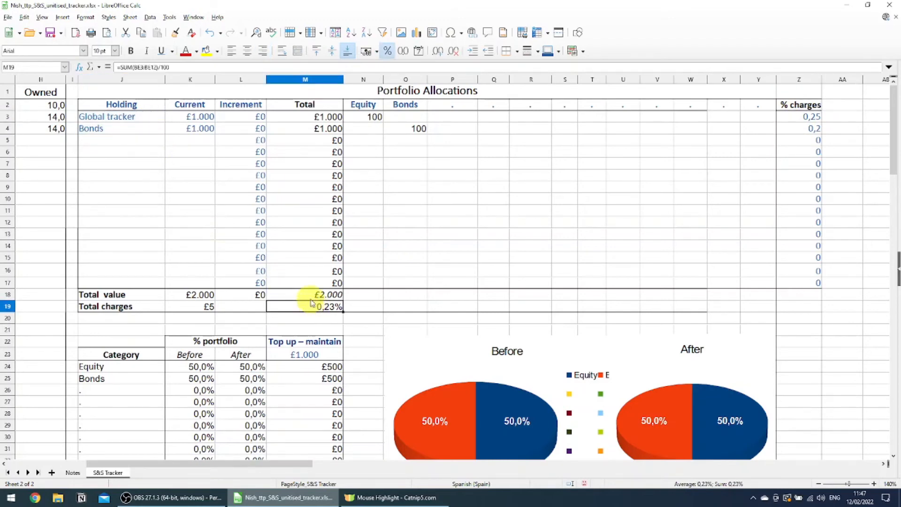